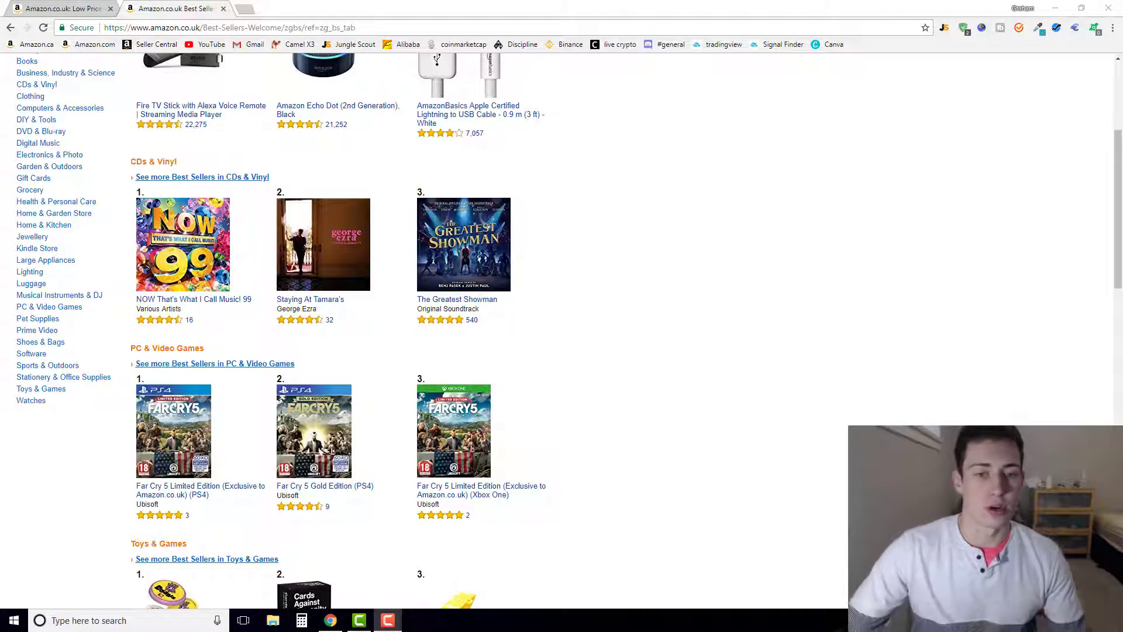
pyautogui.scroll(4, 778, 278)
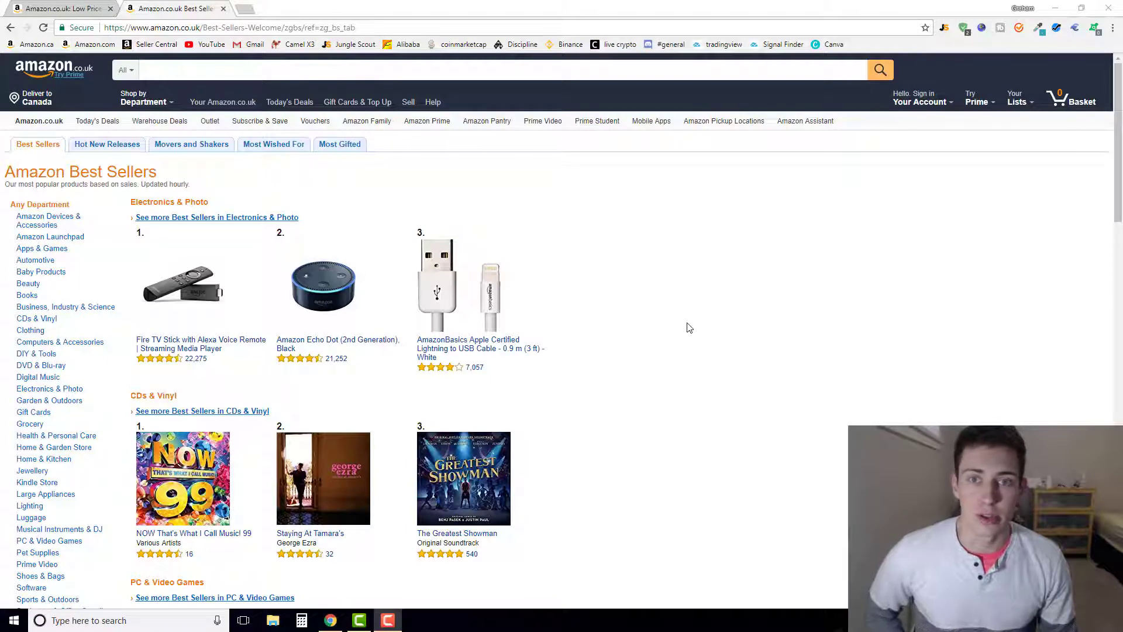
pyautogui.scroll(-1, 688, 328)
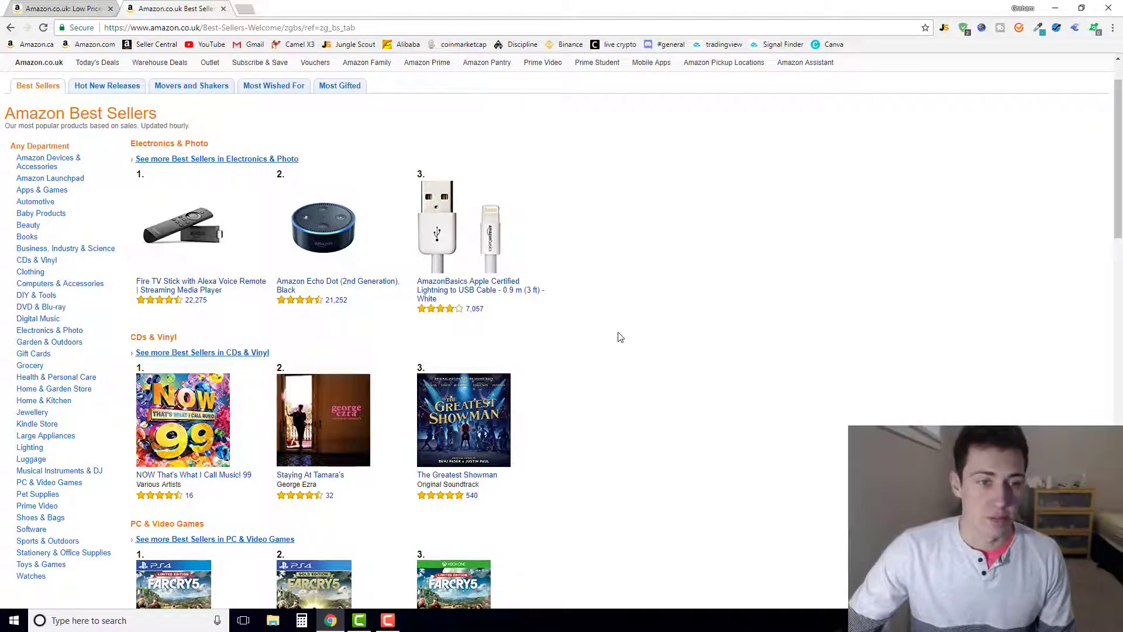
pyautogui.scroll(1, 609, 336)
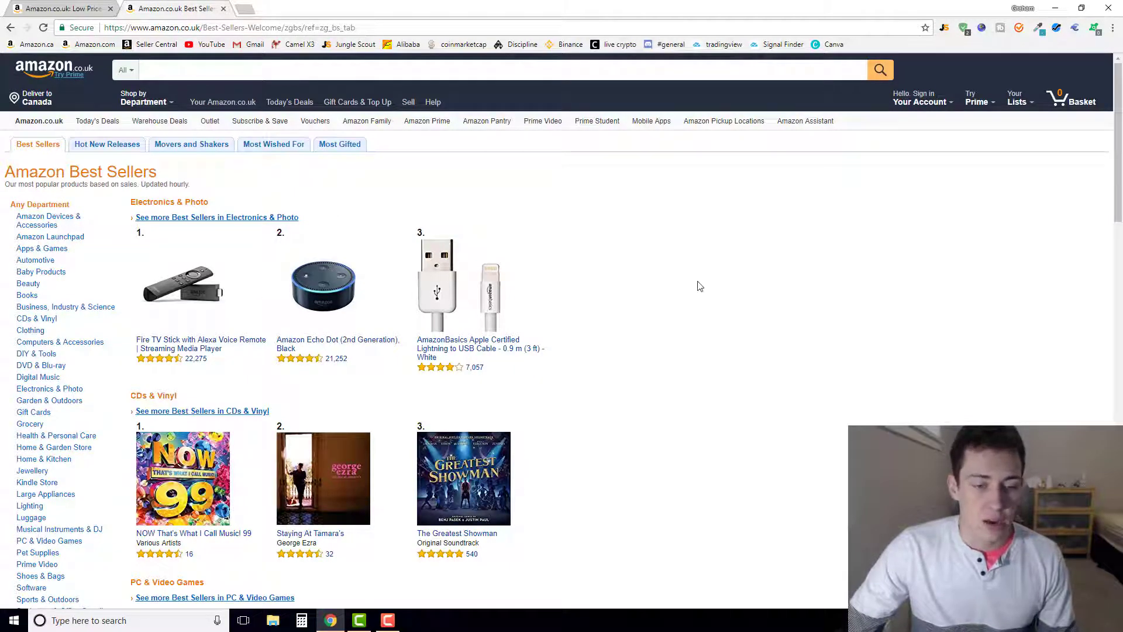
pyautogui.scroll(-15, 700, 286)
pyautogui.scroll(-3, 611, 253)
pyautogui.scroll(18, 86, 258)
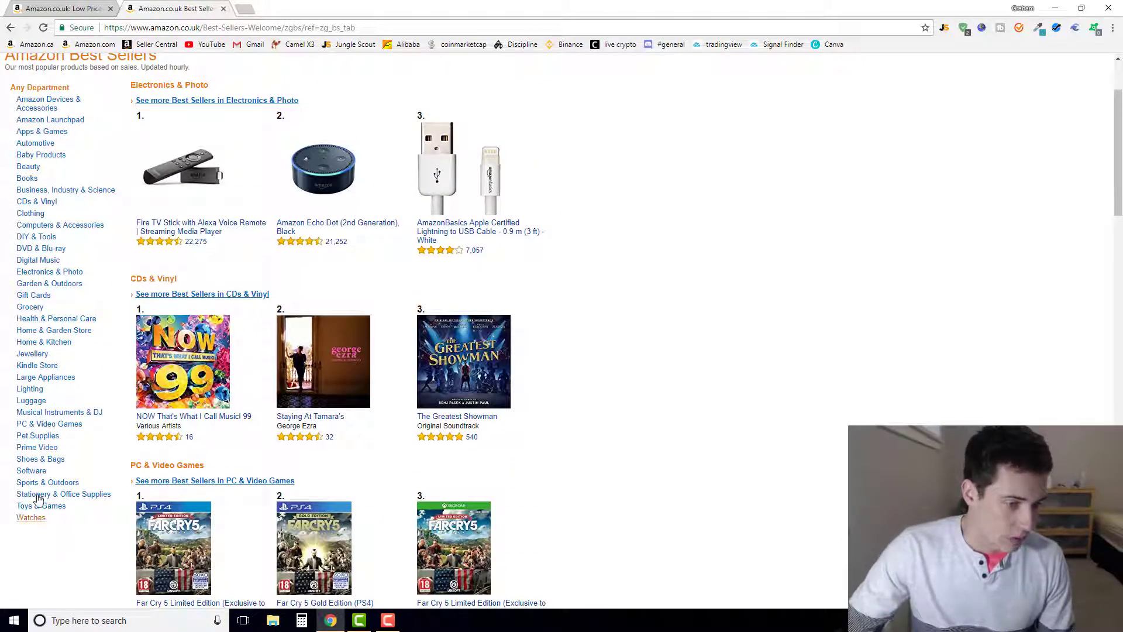
# Browse Home & Kitchen best sellers ranked 81–100, view the #100 Delonghi EcoDecalk descaler, then return.
pyautogui.click(66, 346)
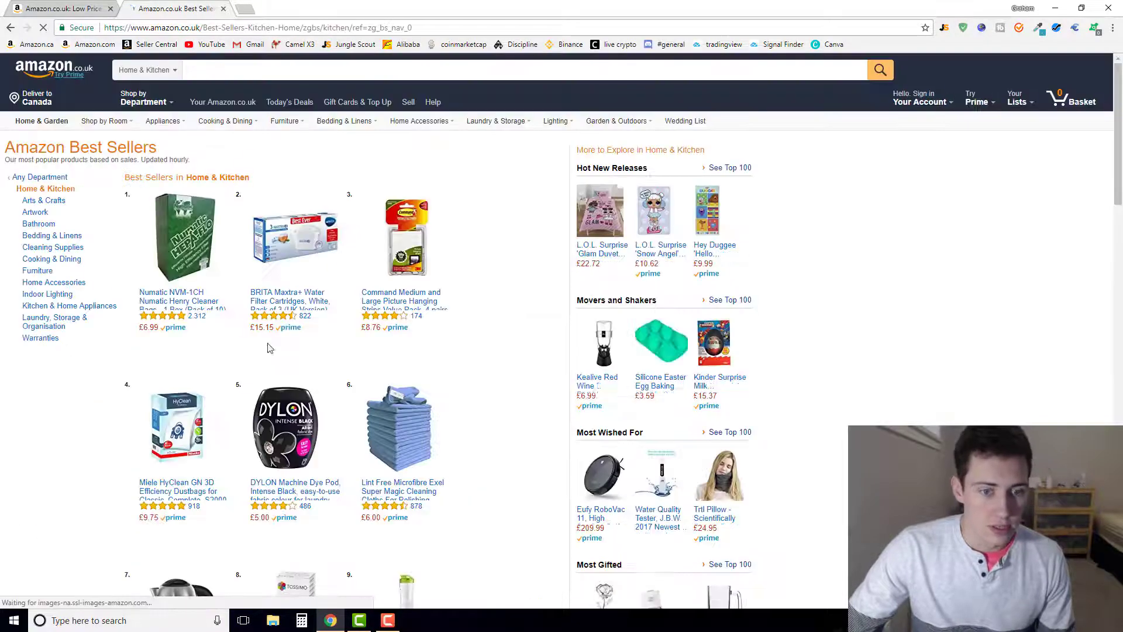
pyautogui.scroll(-12, 359, 321)
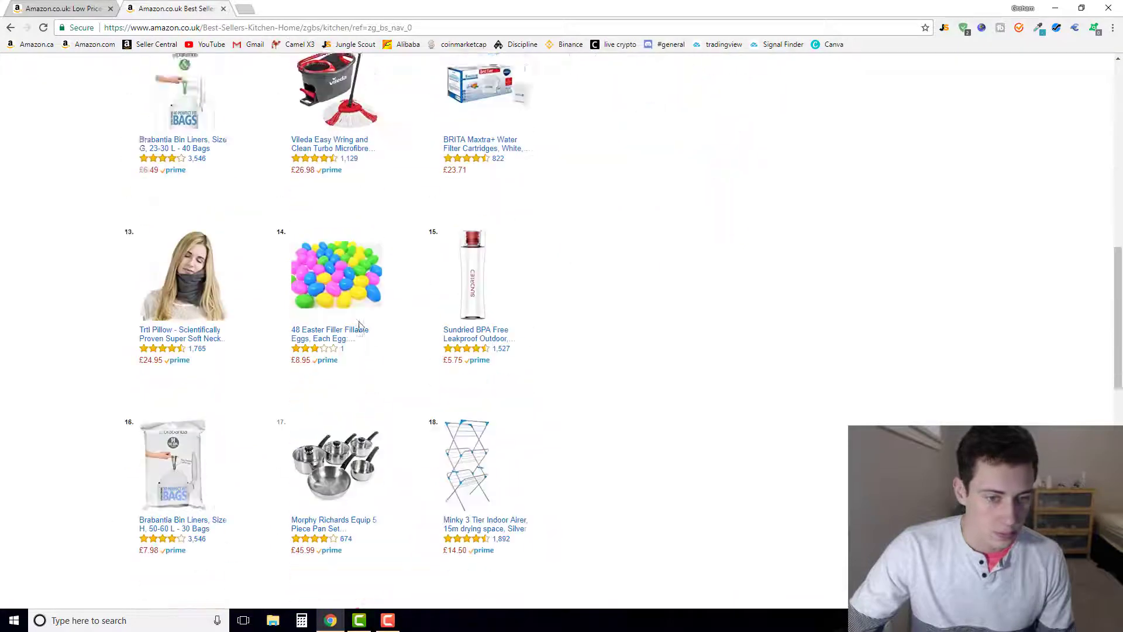
pyautogui.scroll(-5, 361, 326)
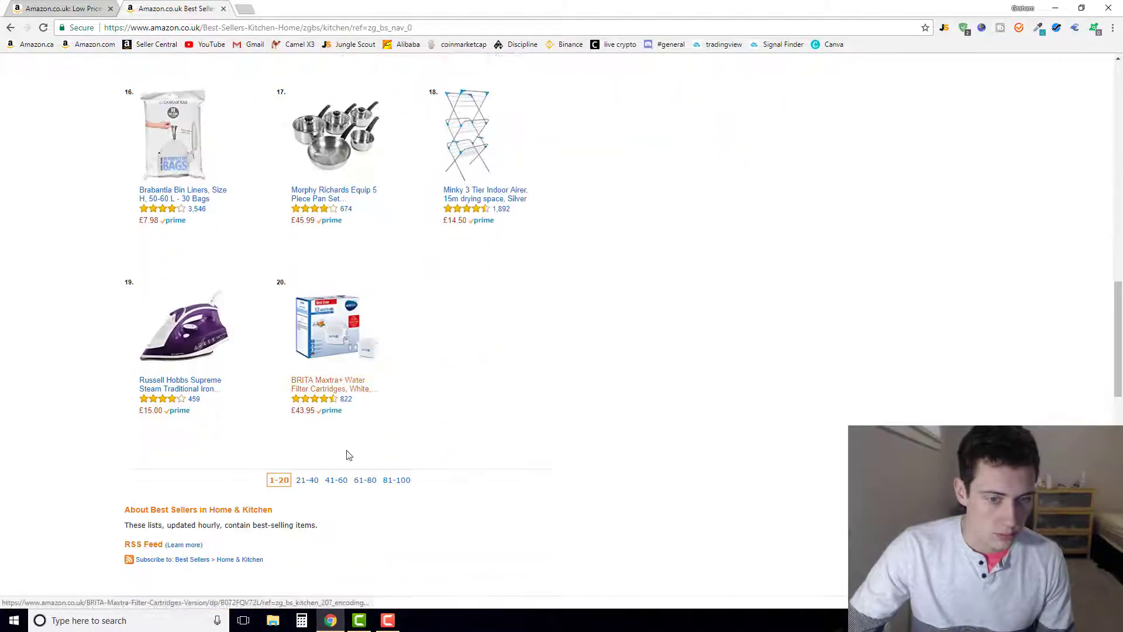
pyautogui.click(396, 481)
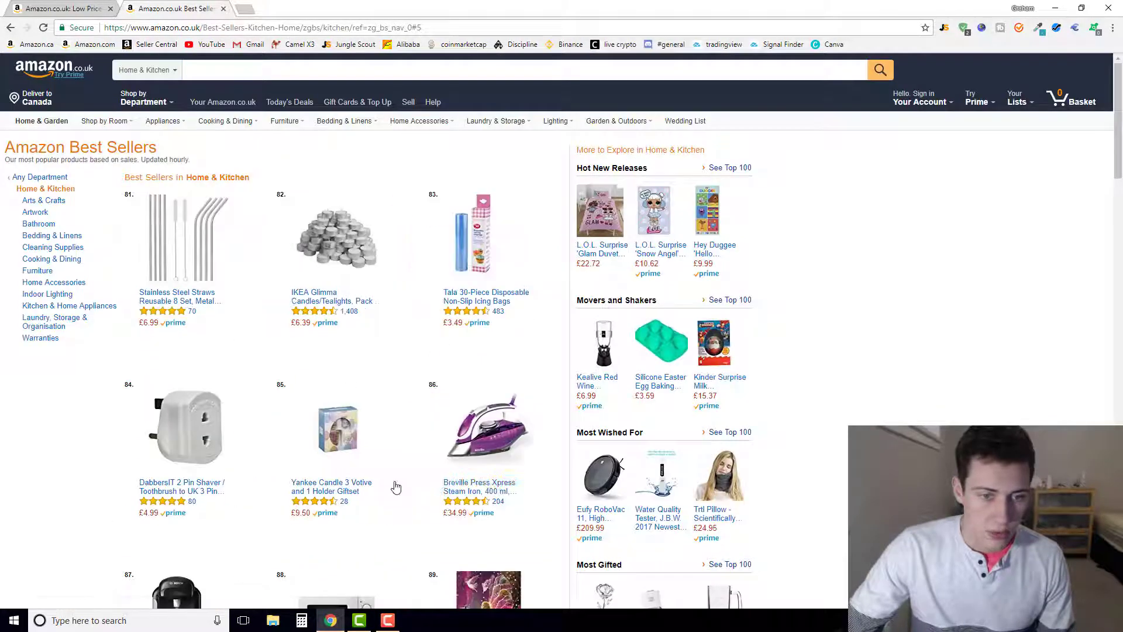
pyautogui.scroll(-7, 409, 440)
pyautogui.scroll(-3, 386, 433)
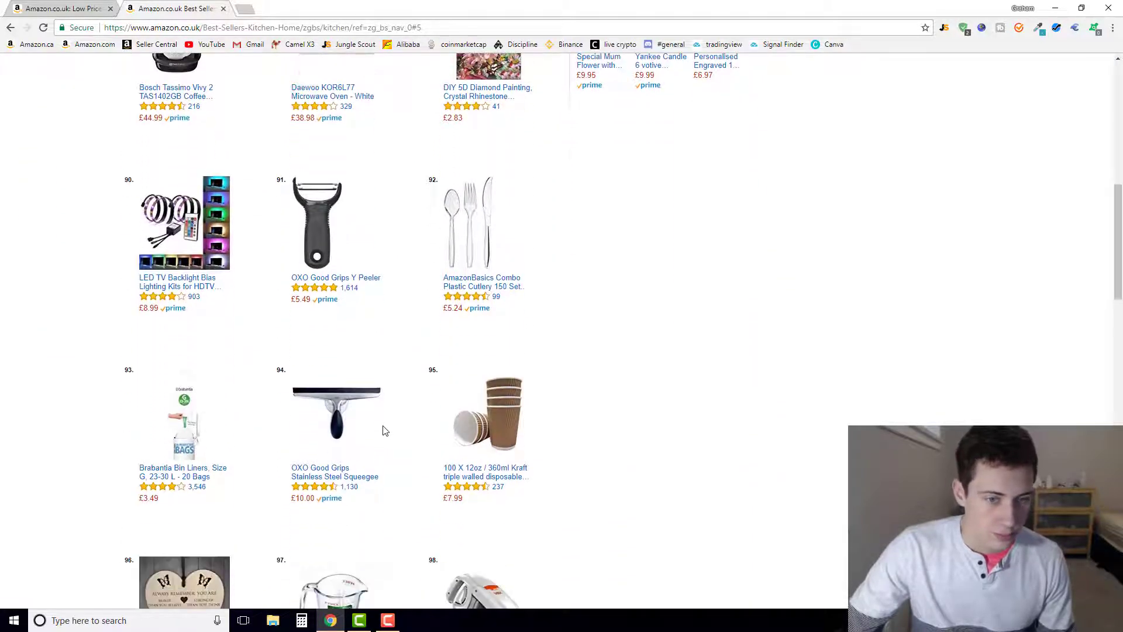
pyautogui.scroll(-5, 385, 431)
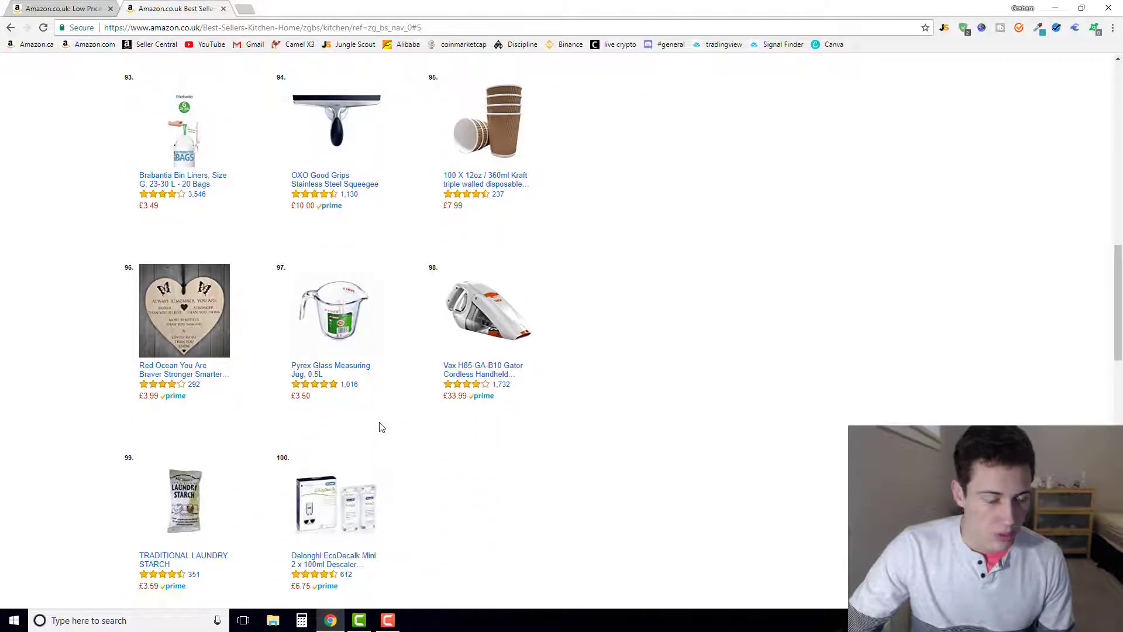
pyautogui.scroll(-2, 380, 426)
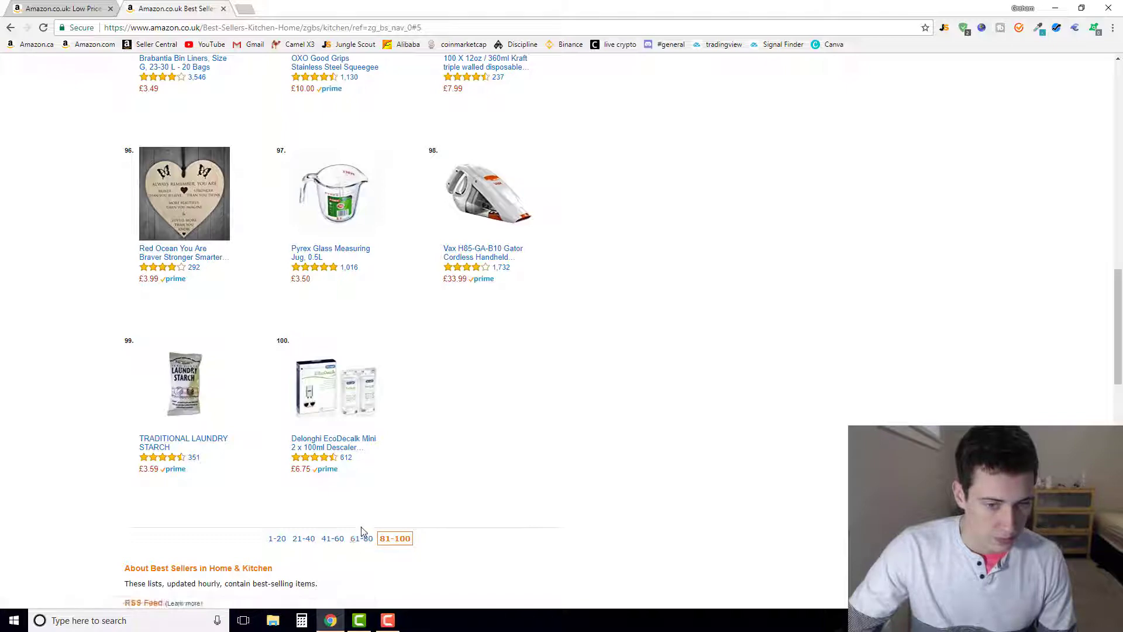
pyautogui.click(326, 449)
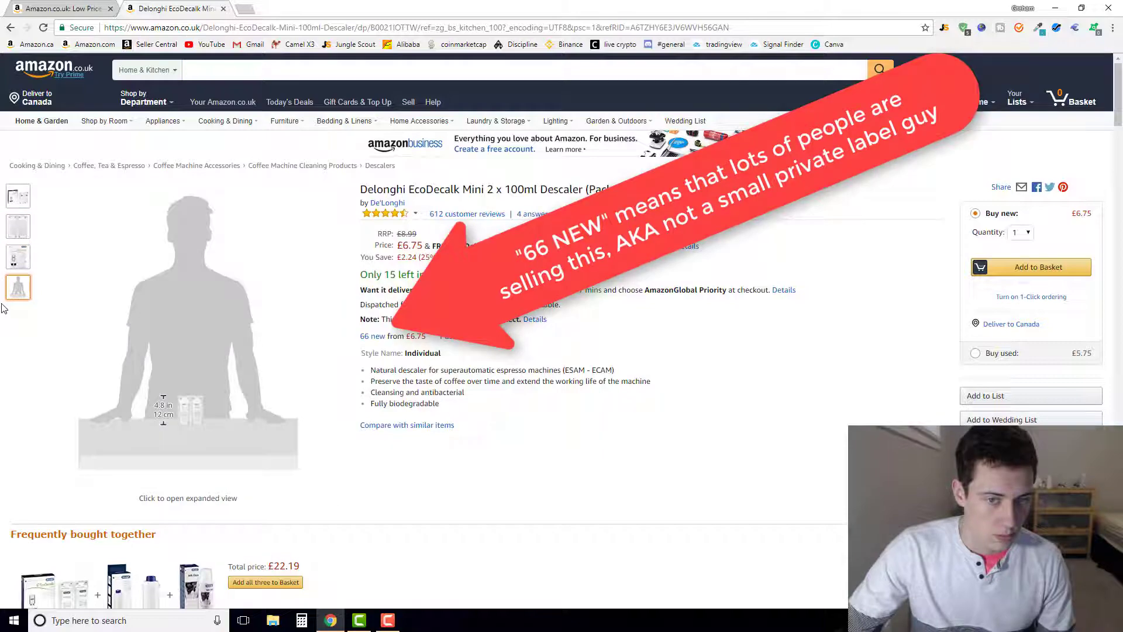
pyautogui.click(10, 28)
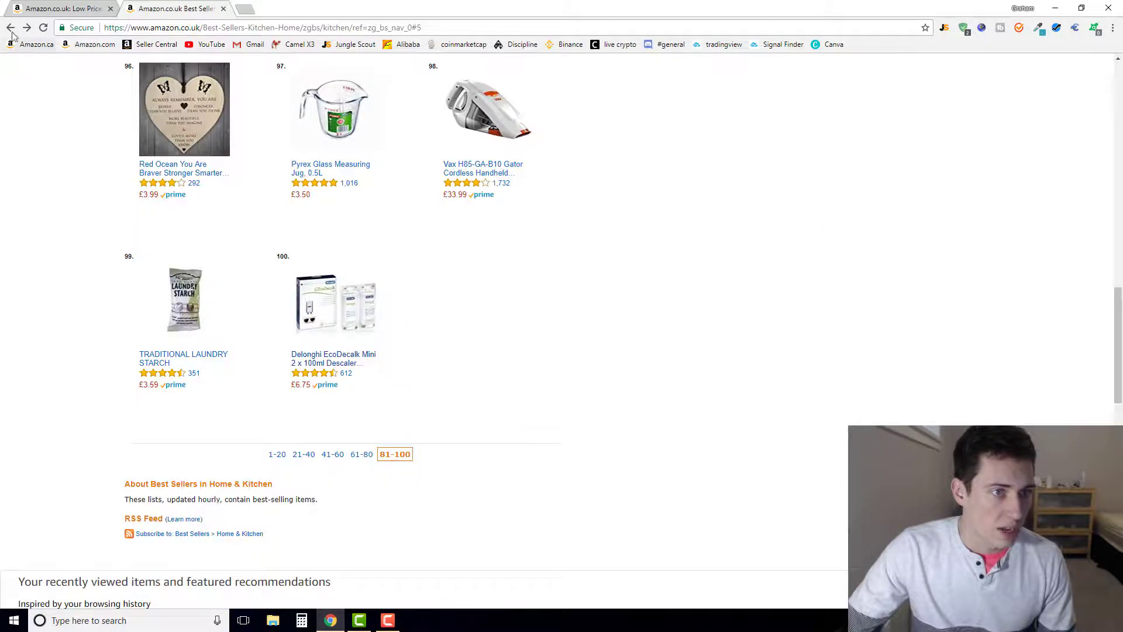
# Go back to the Best Sellers overview and open the Sports & Outdoors list.
pyautogui.click(10, 28)
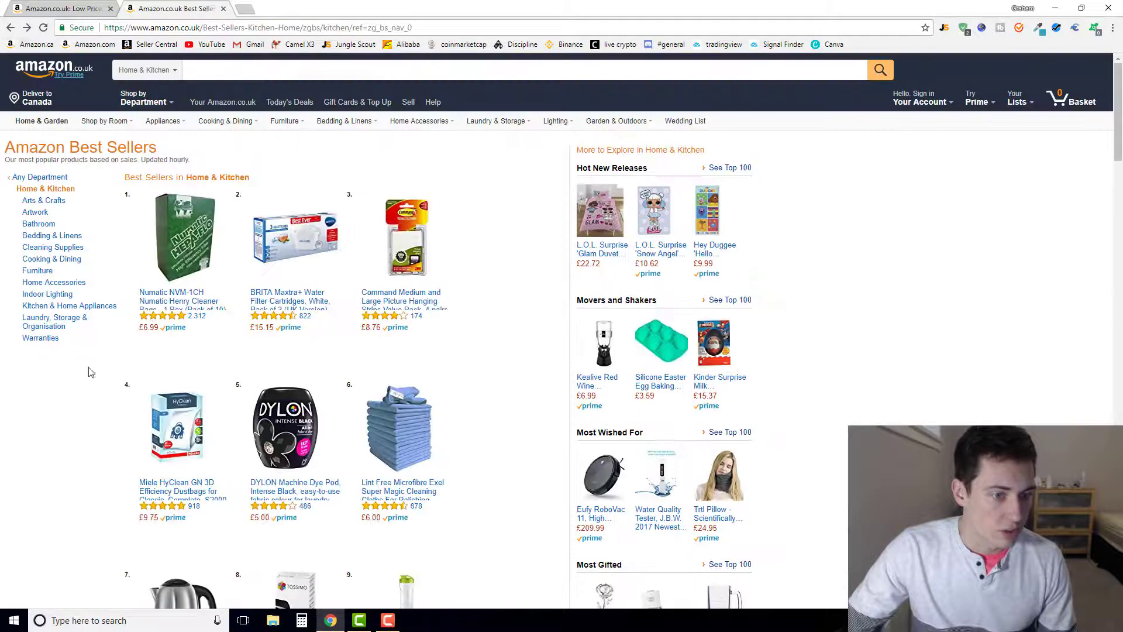
pyautogui.click(10, 28)
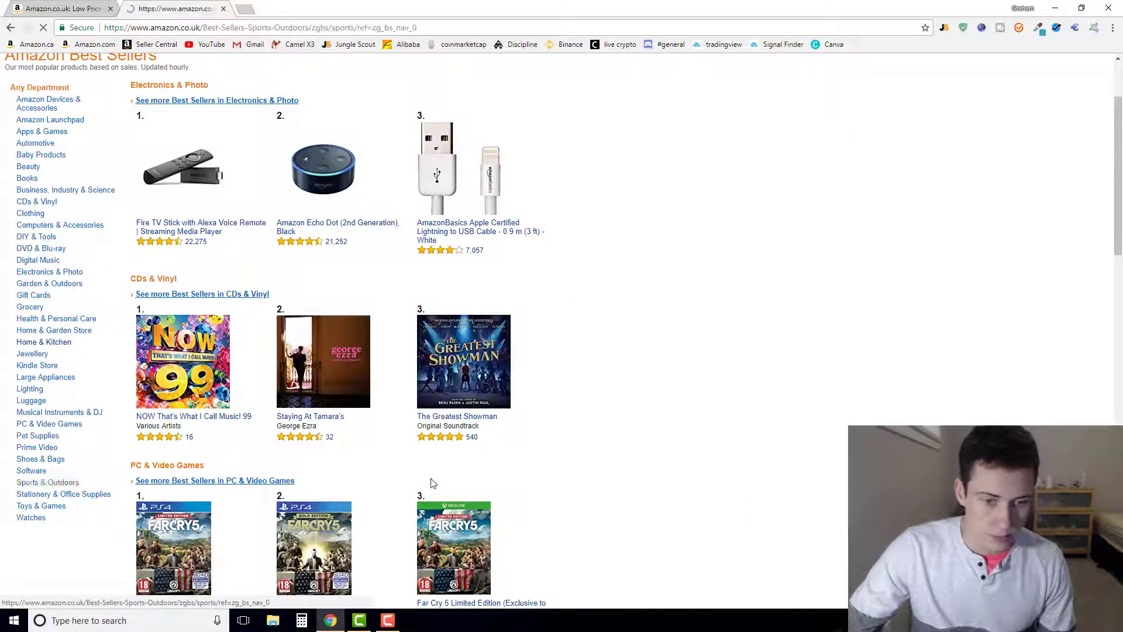
pyautogui.click(48, 483)
pyautogui.scroll(-6, 401, 446)
pyautogui.scroll(-10, 383, 444)
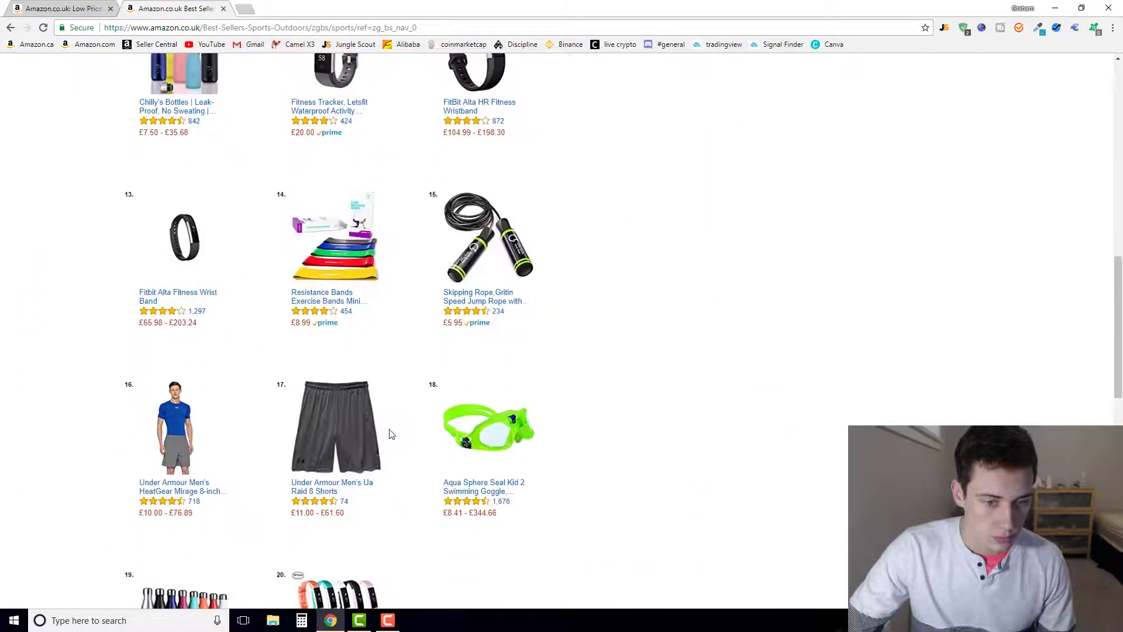
# Show Sports & Outdoors ranks 61–80 down to the Microfibre Beach & Travel Towel.
pyautogui.click(361, 478)
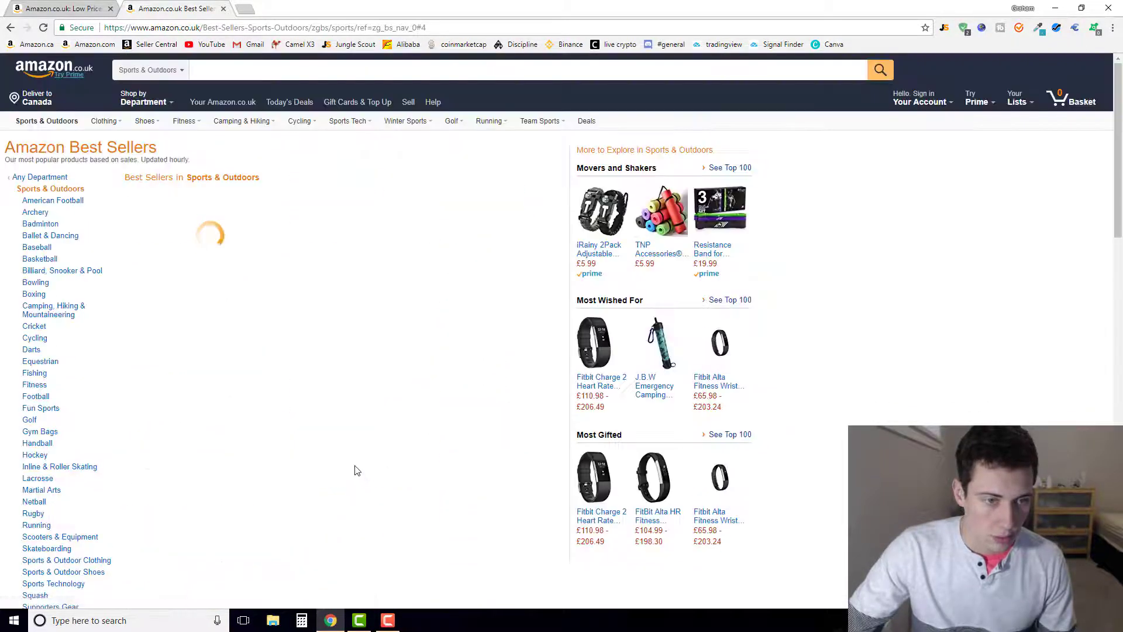
pyautogui.scroll(-1, 396, 281)
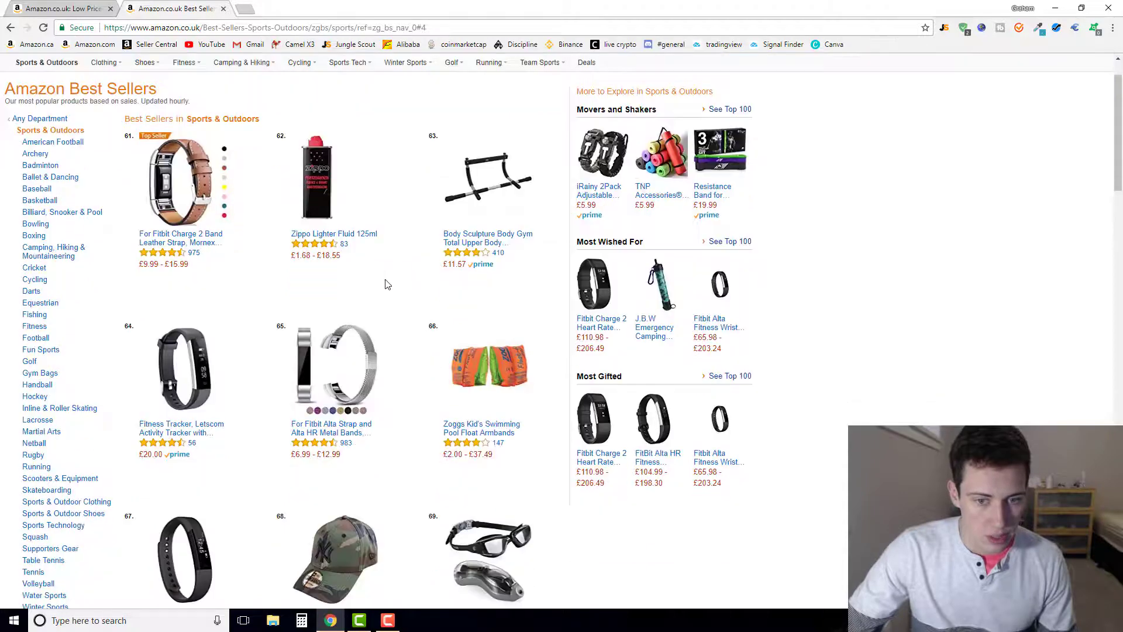
pyautogui.scroll(-2, 385, 284)
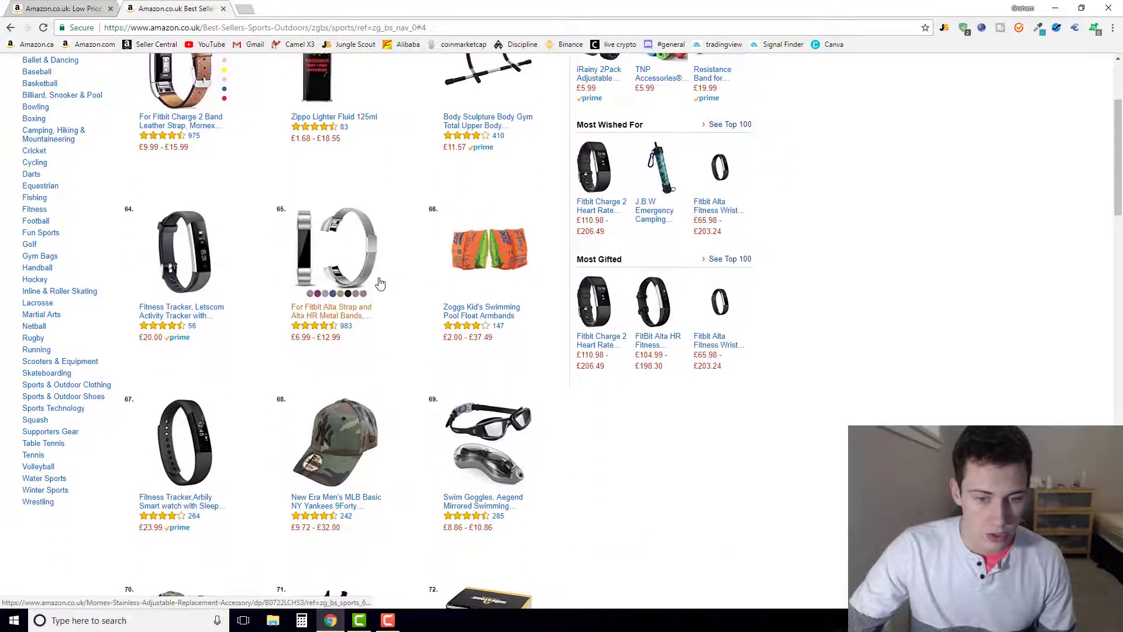
pyautogui.scroll(-5, 367, 277)
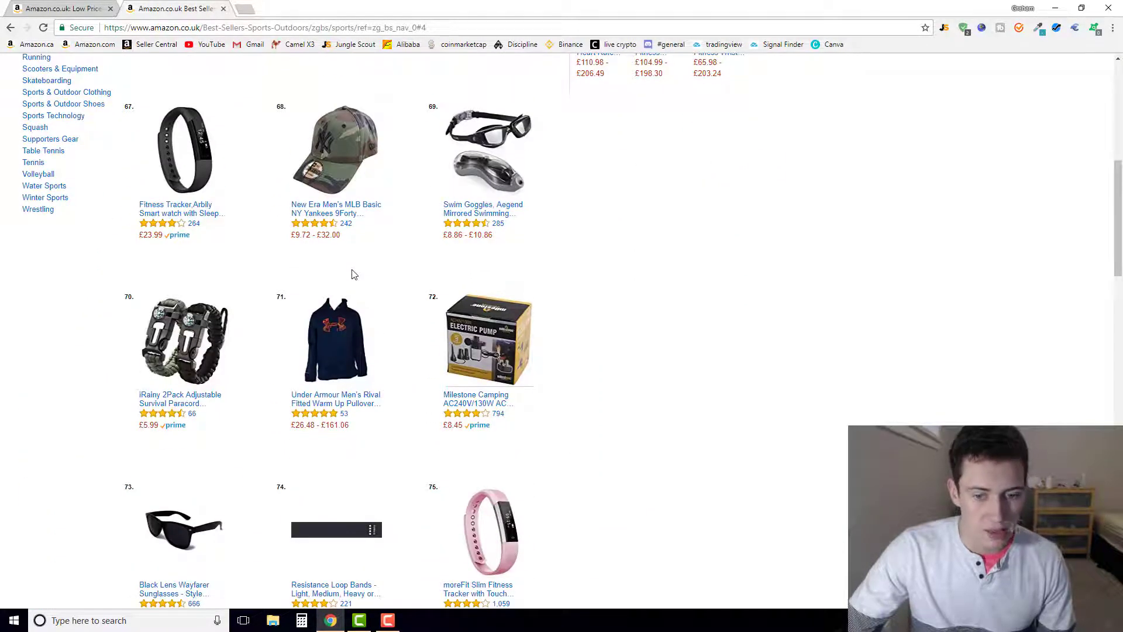
pyautogui.scroll(-3, 353, 274)
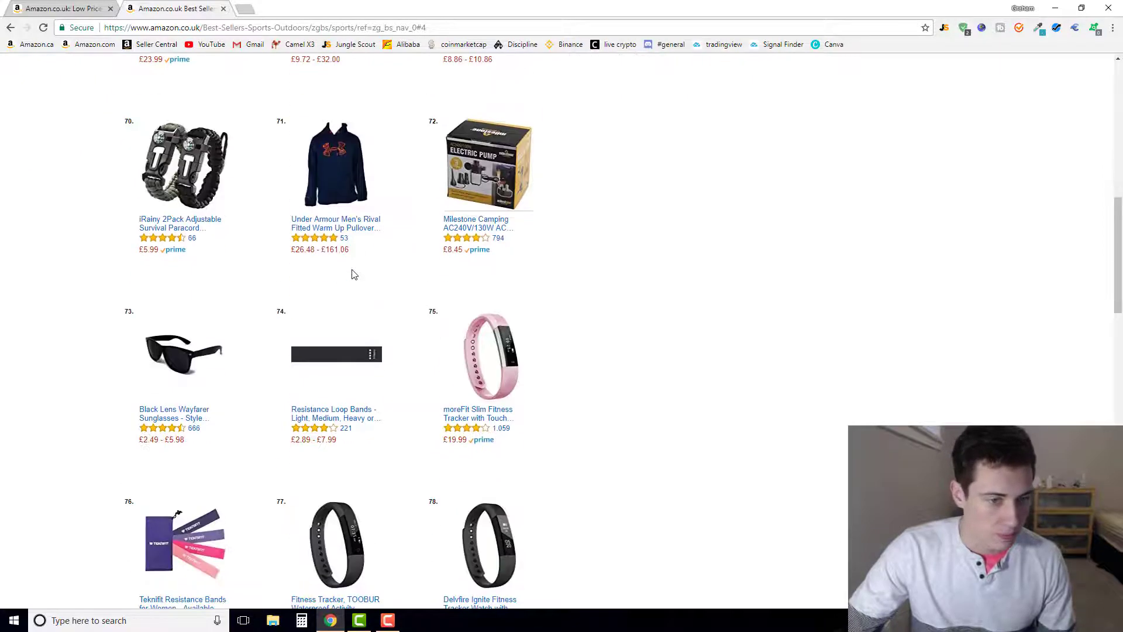
pyautogui.scroll(-4, 354, 274)
pyautogui.scroll(-2, 352, 275)
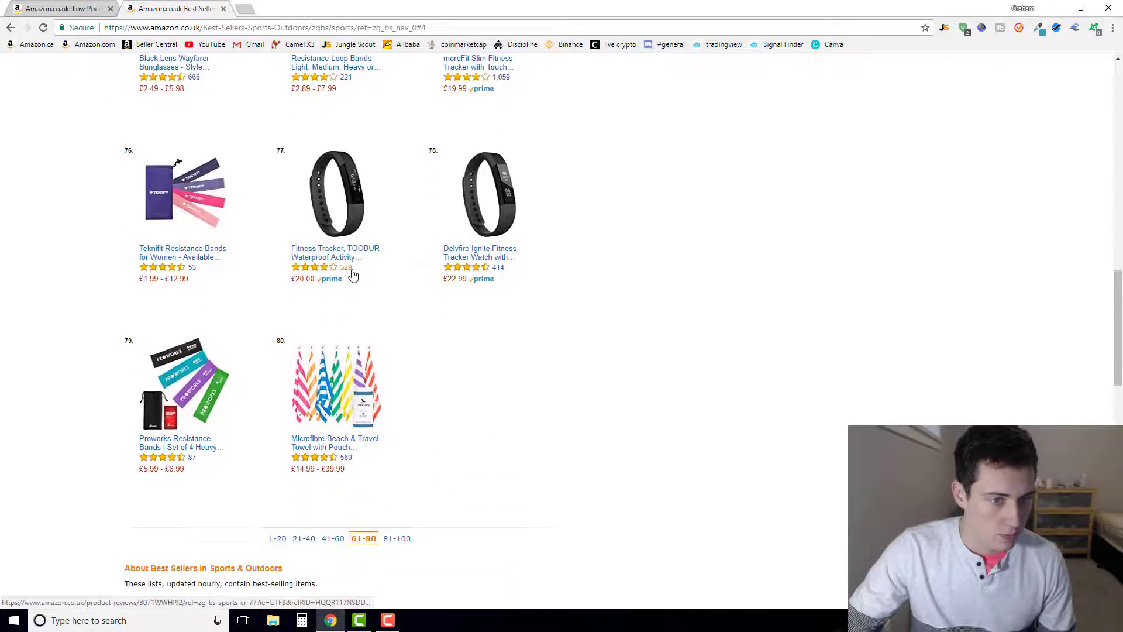
pyautogui.scroll(-1, 352, 274)
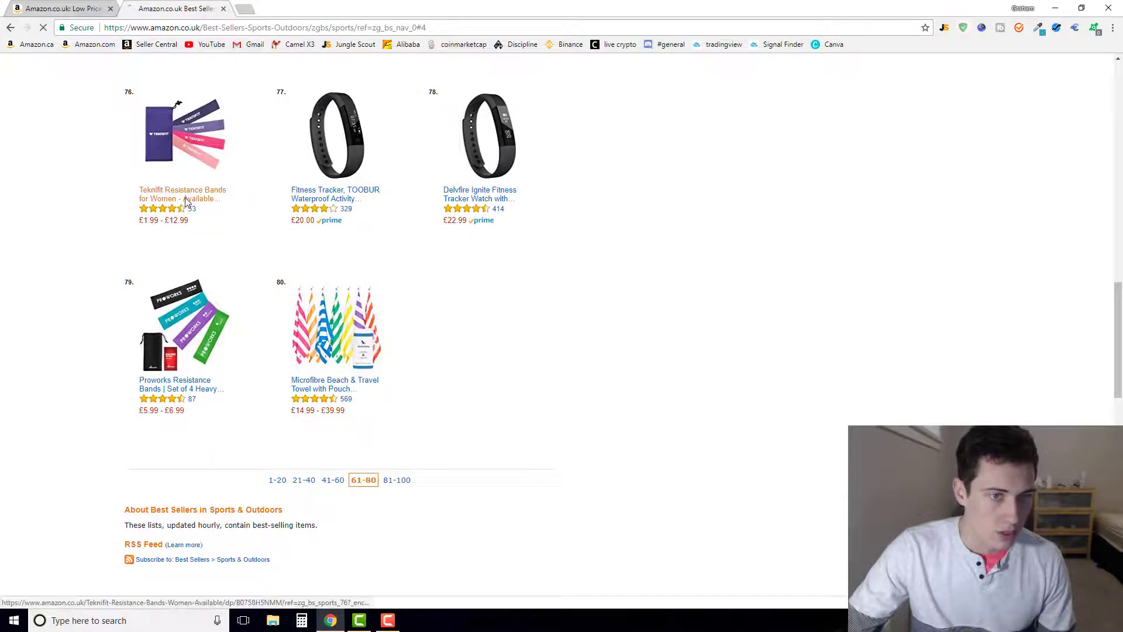
# Open the Teknifit Resistance Bands product page and its '1 new from £1.99' offer listing.
pyautogui.click(187, 202)
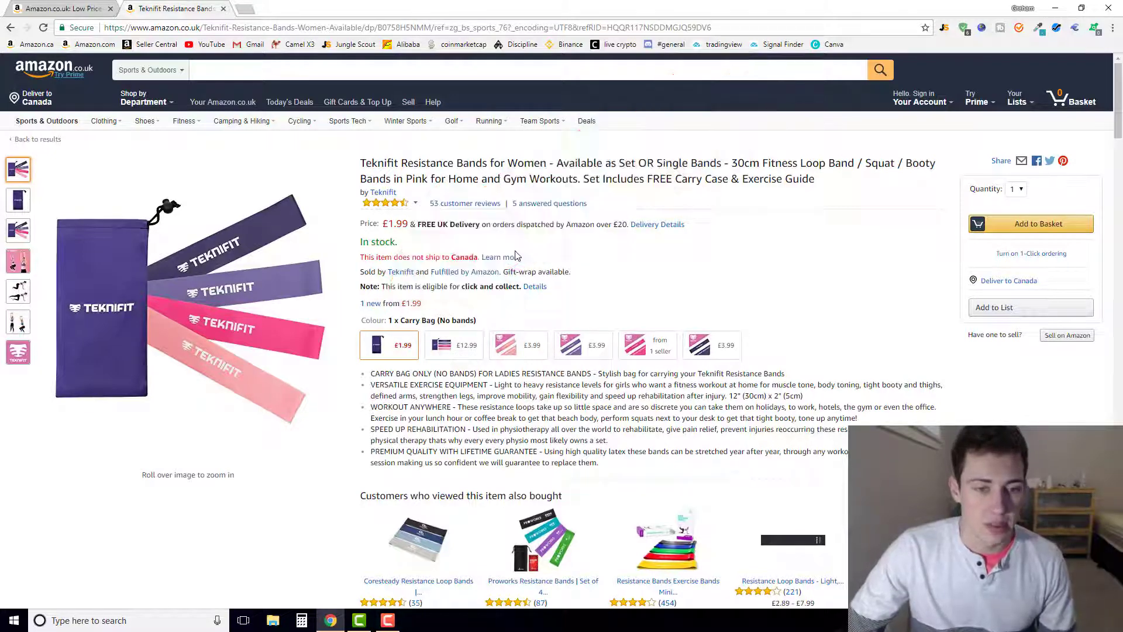
pyautogui.scroll(-1, 523, 253)
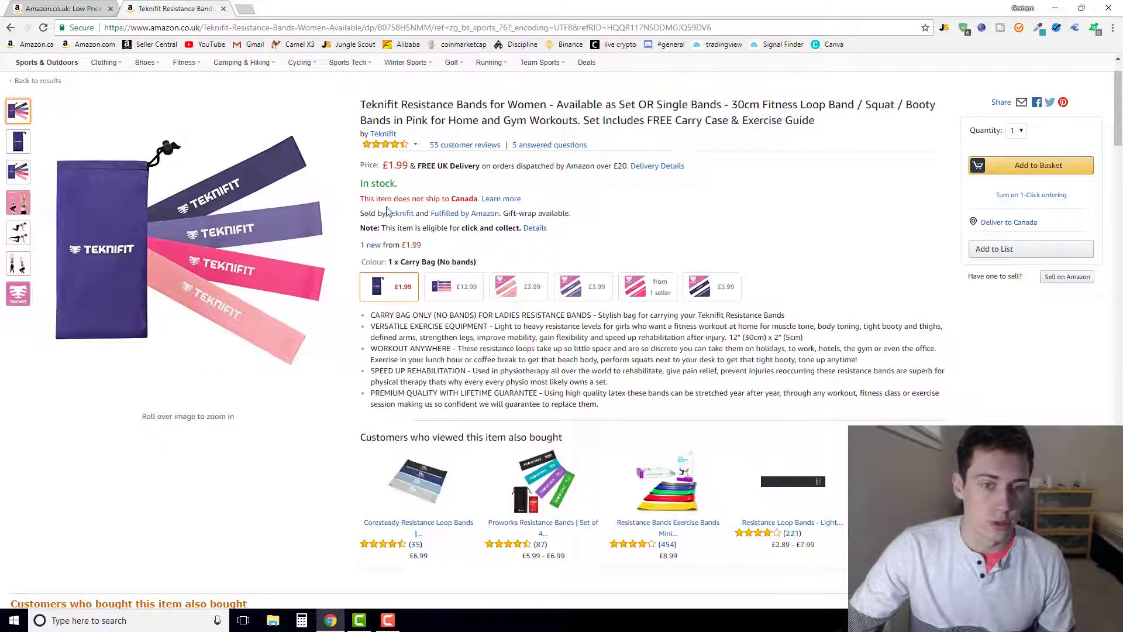
pyautogui.moveTo(175, 234)
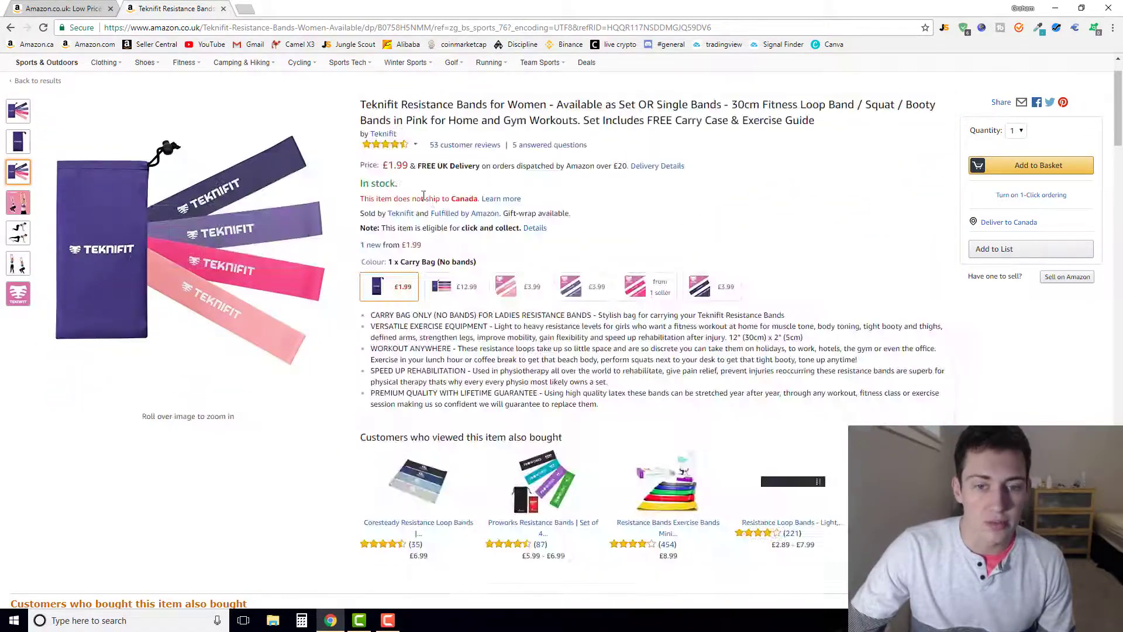
pyautogui.scroll(-4, 386, 409)
pyautogui.scroll(5, 381, 407)
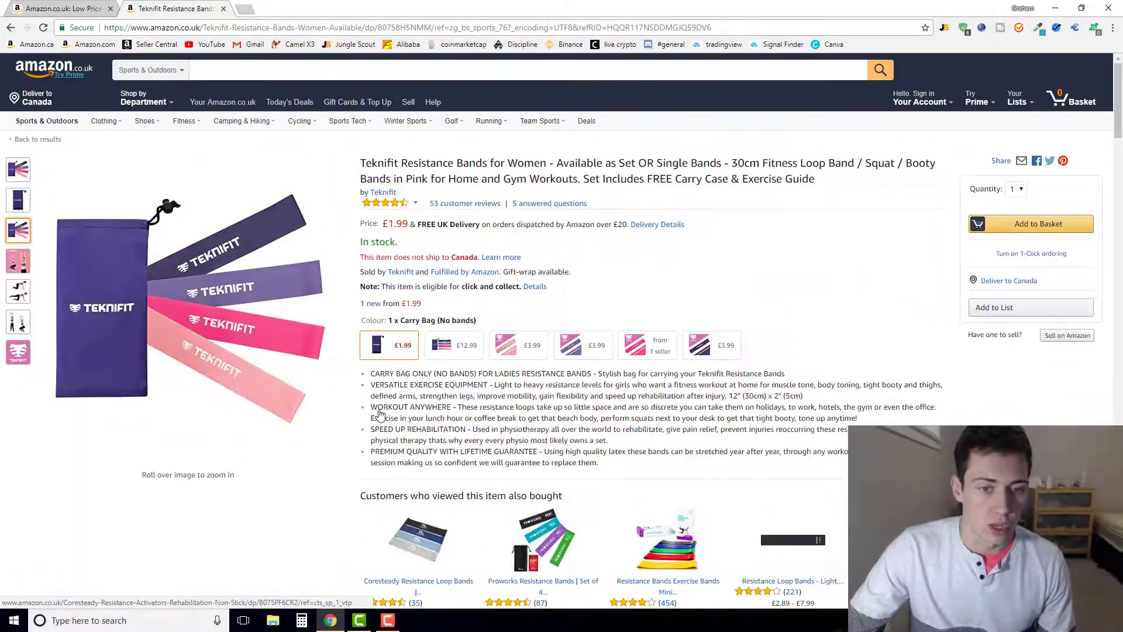
pyautogui.click(370, 303)
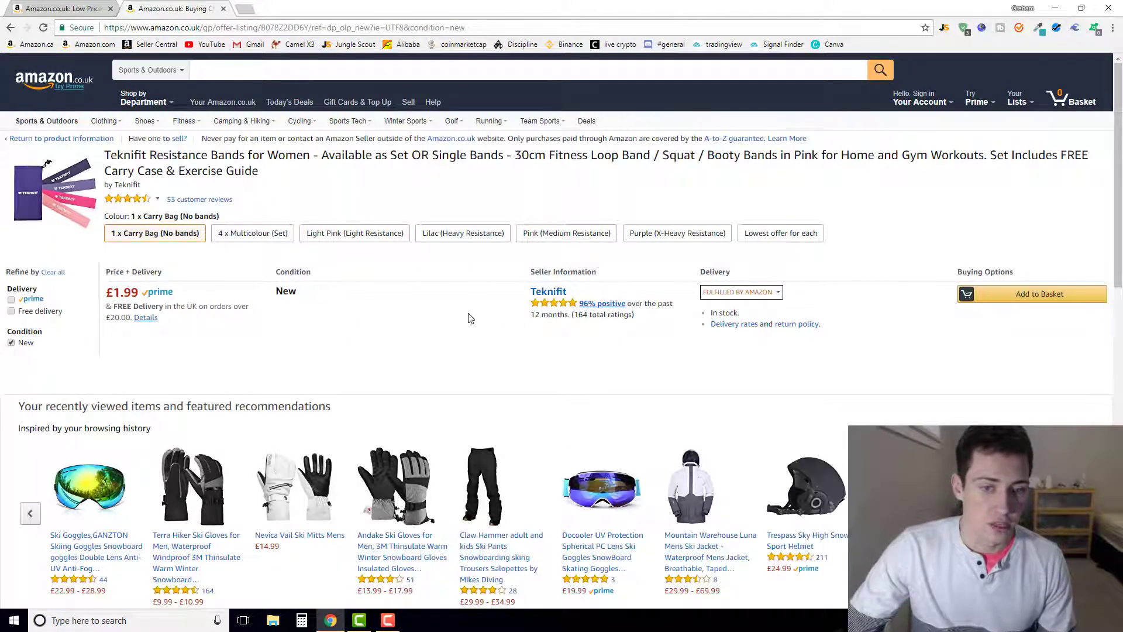
# Open Teknifit's storefront products: resistance bands £12.99, Booty Builder £14.99, compression socks £11.69.
pyautogui.click(555, 292)
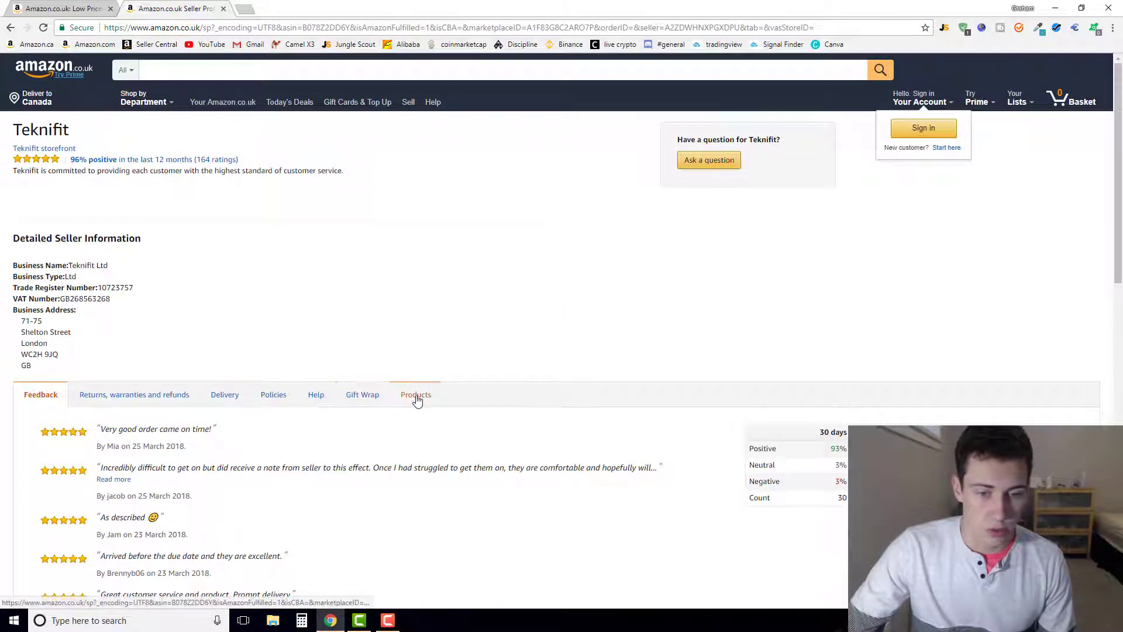
pyautogui.click(415, 396)
pyautogui.scroll(-3, 417, 398)
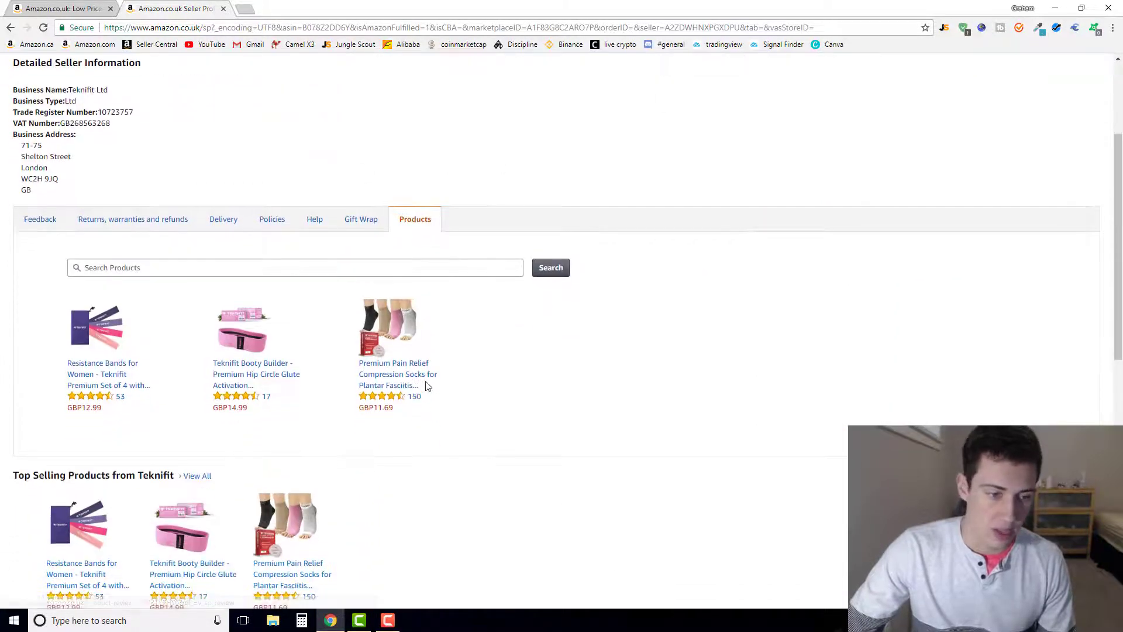
pyautogui.scroll(-2, 426, 386)
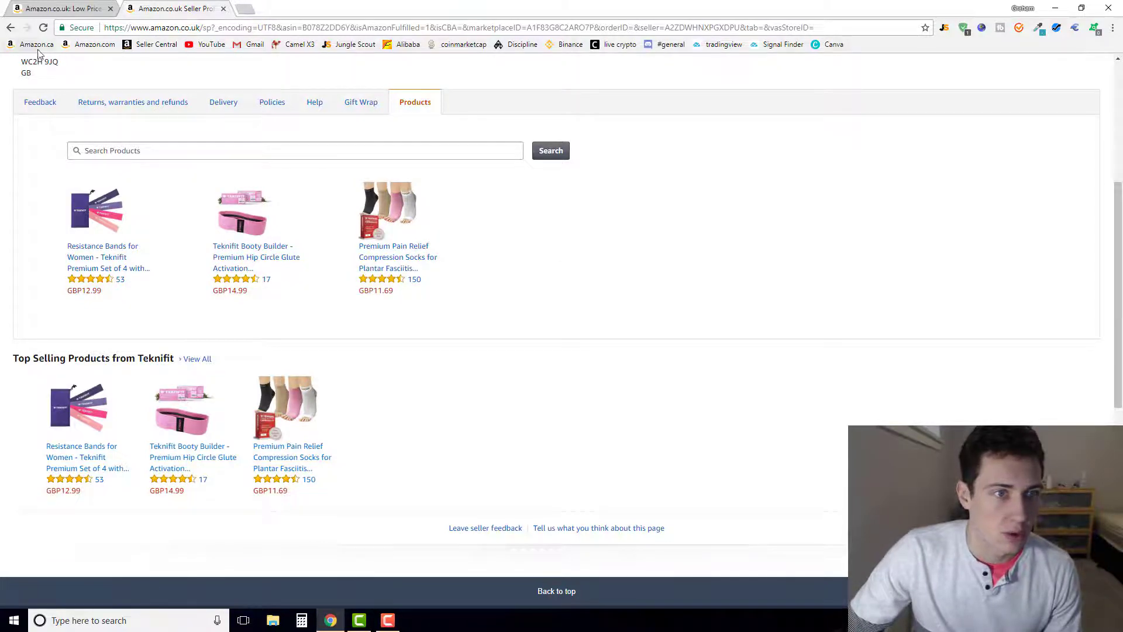
# Search Amazon for 'glute activation band' and scroll through the 67 competing results.
pyautogui.click(59, 9)
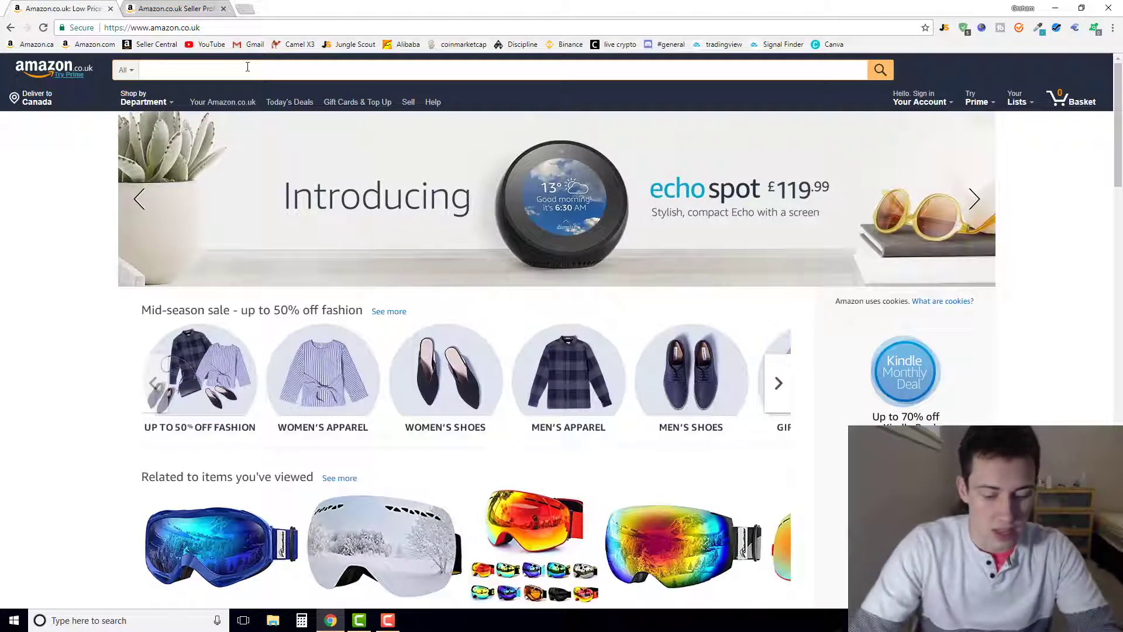
pyautogui.write('glute activ')
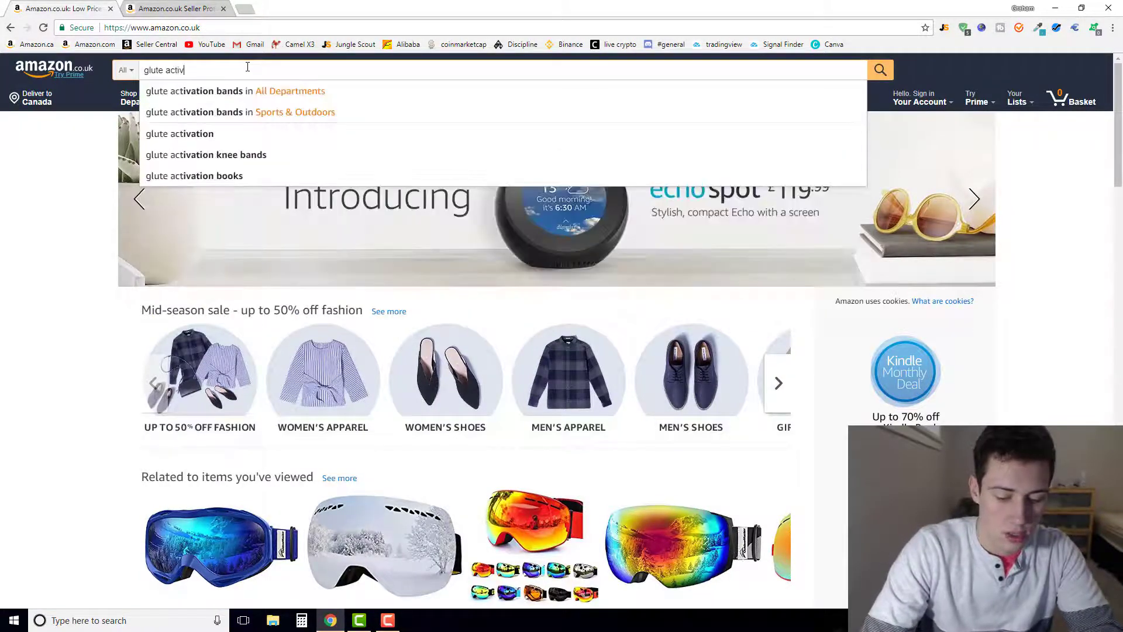
pyautogui.write('ation band')
pyautogui.press('Return')
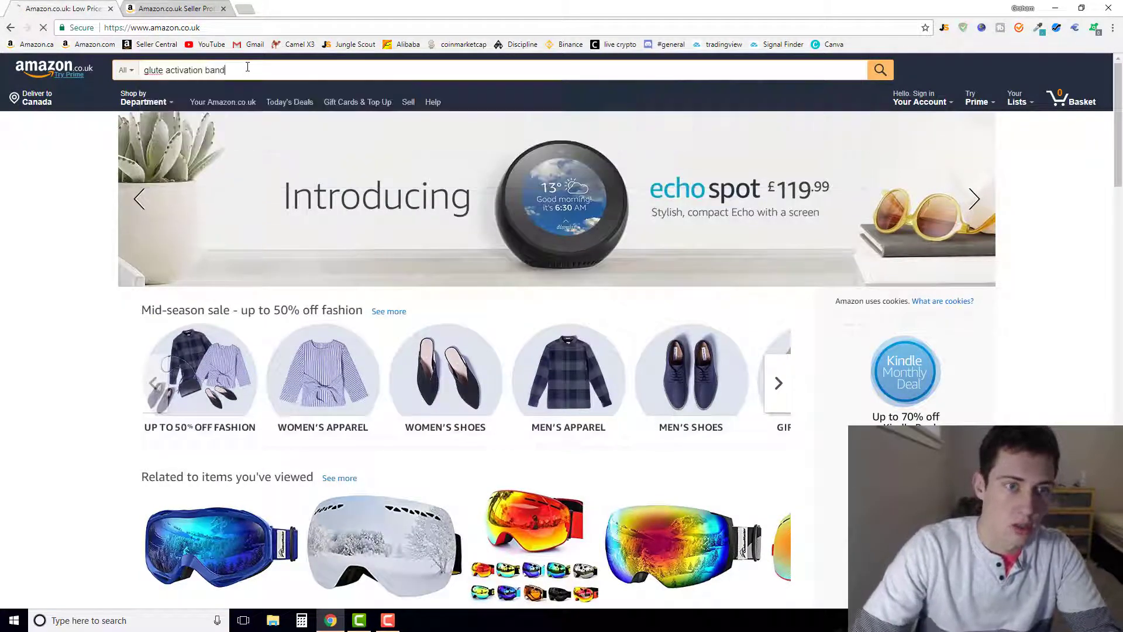
pyautogui.scroll(-4, 432, 267)
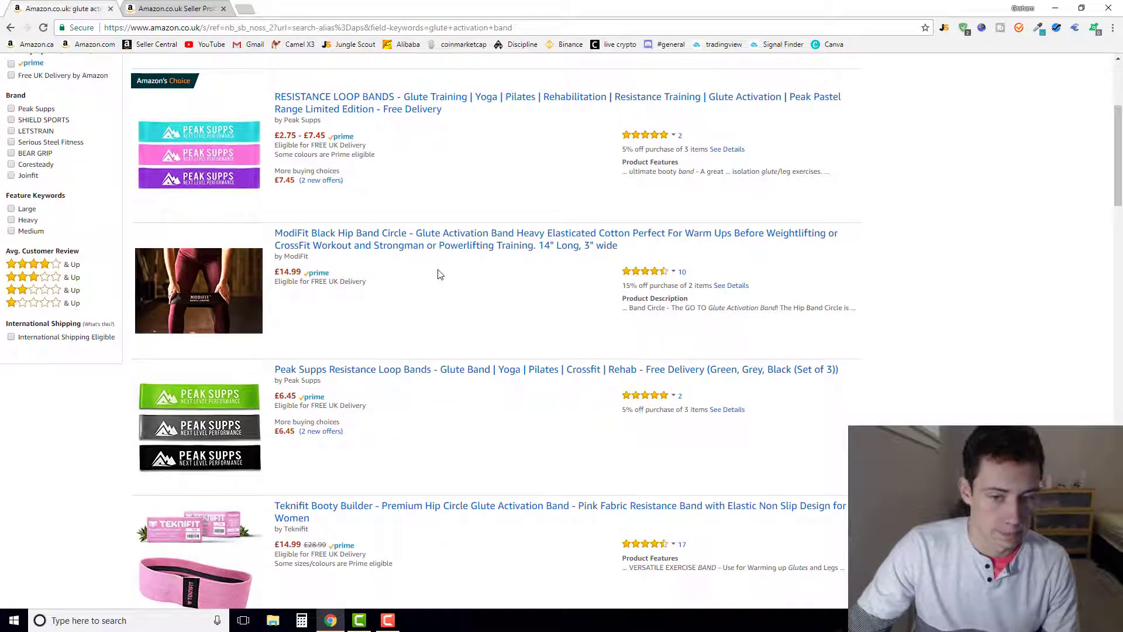
pyautogui.scroll(-4, 439, 274)
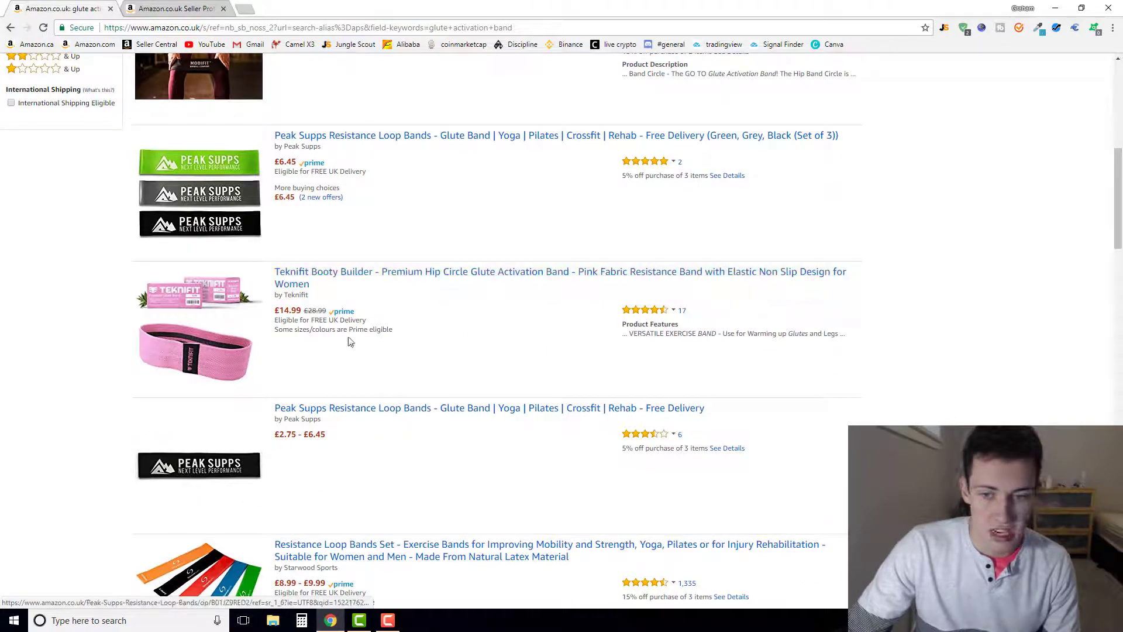
pyautogui.scroll(8, 202, 332)
pyautogui.scroll(-14, 223, 402)
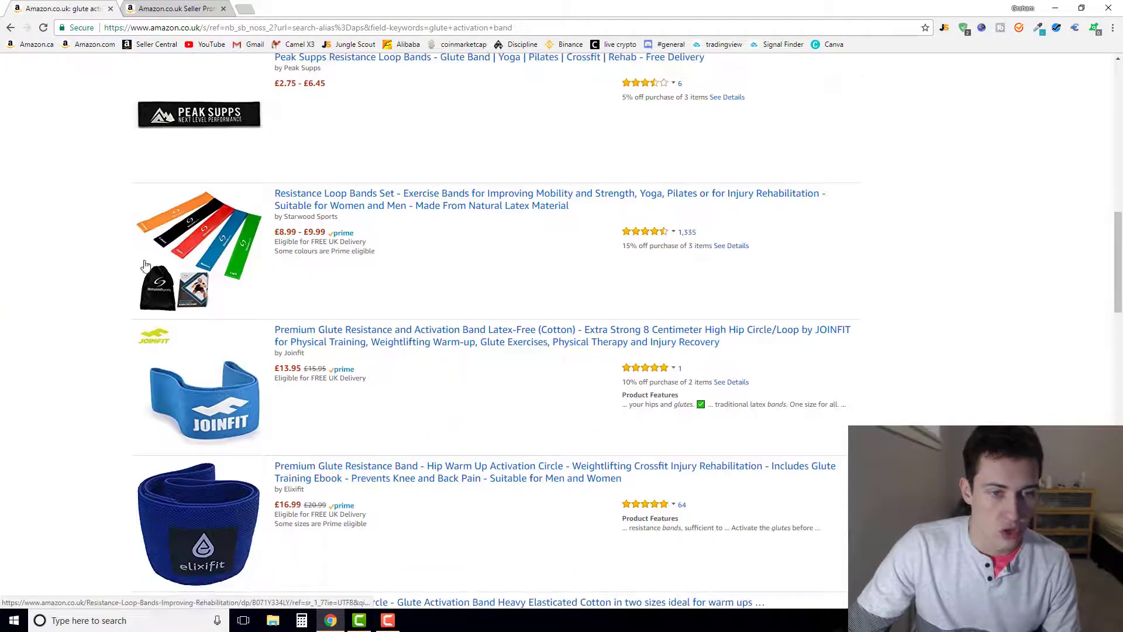
pyautogui.scroll(-4, 218, 266)
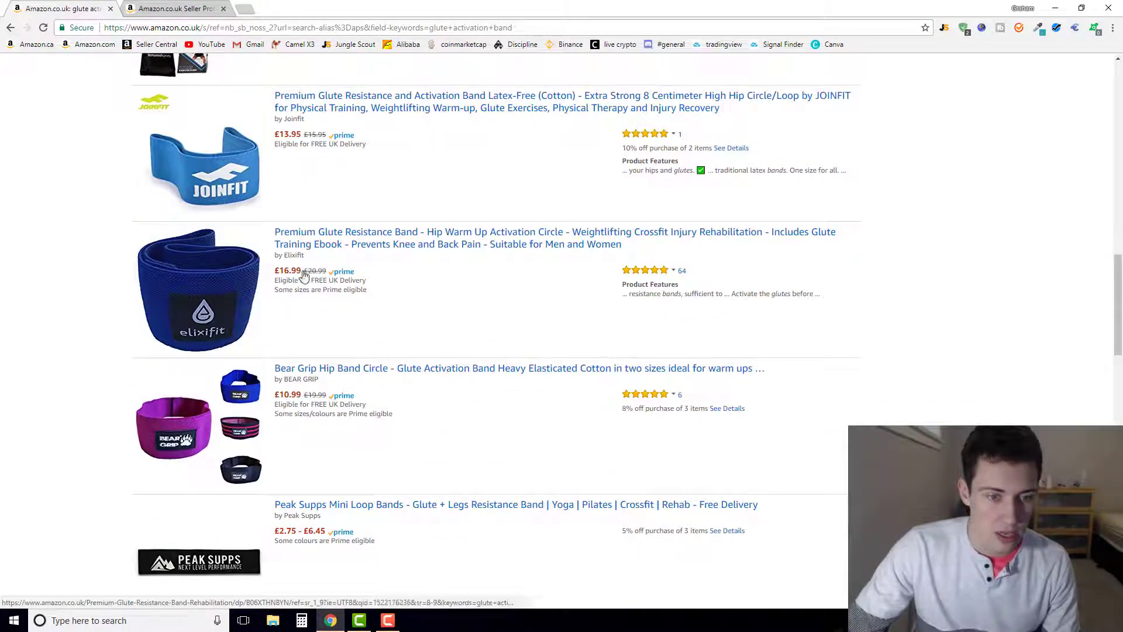
pyautogui.scroll(15, 514, 216)
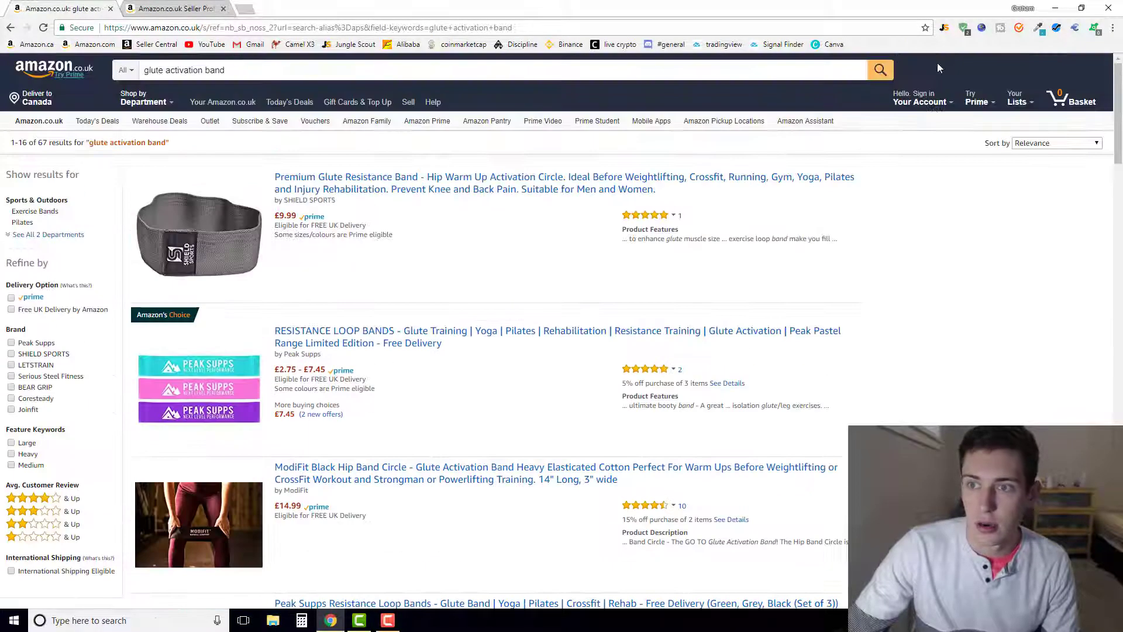
# Run Jungle Scout on the results and convert 10 British Pounds in its currency converter.
pyautogui.click(944, 30)
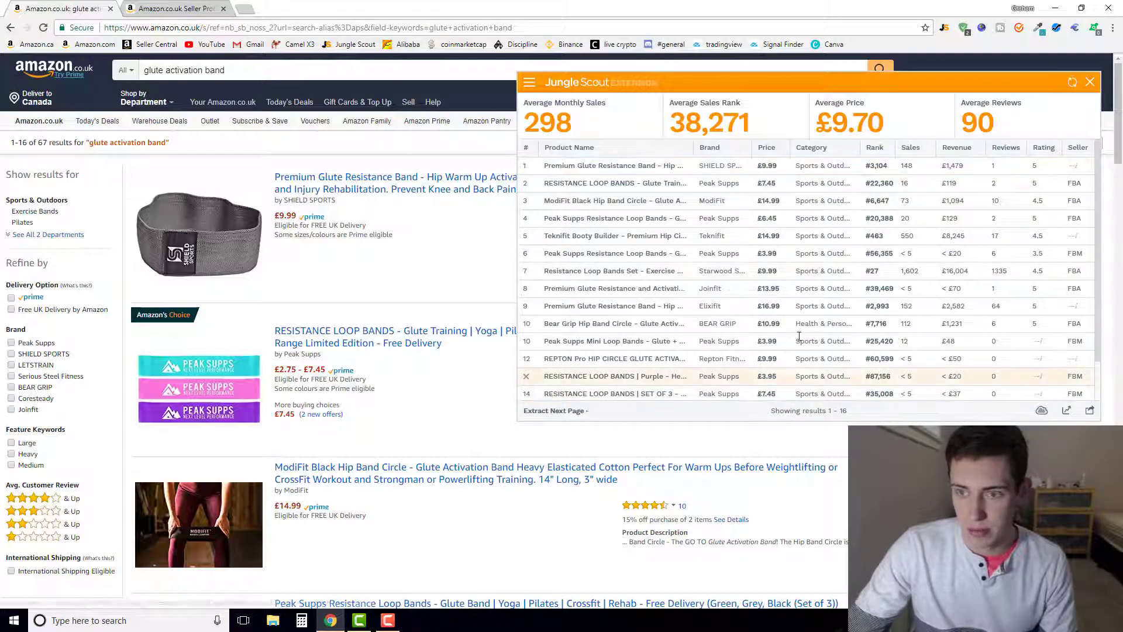
pyautogui.click(1075, 30)
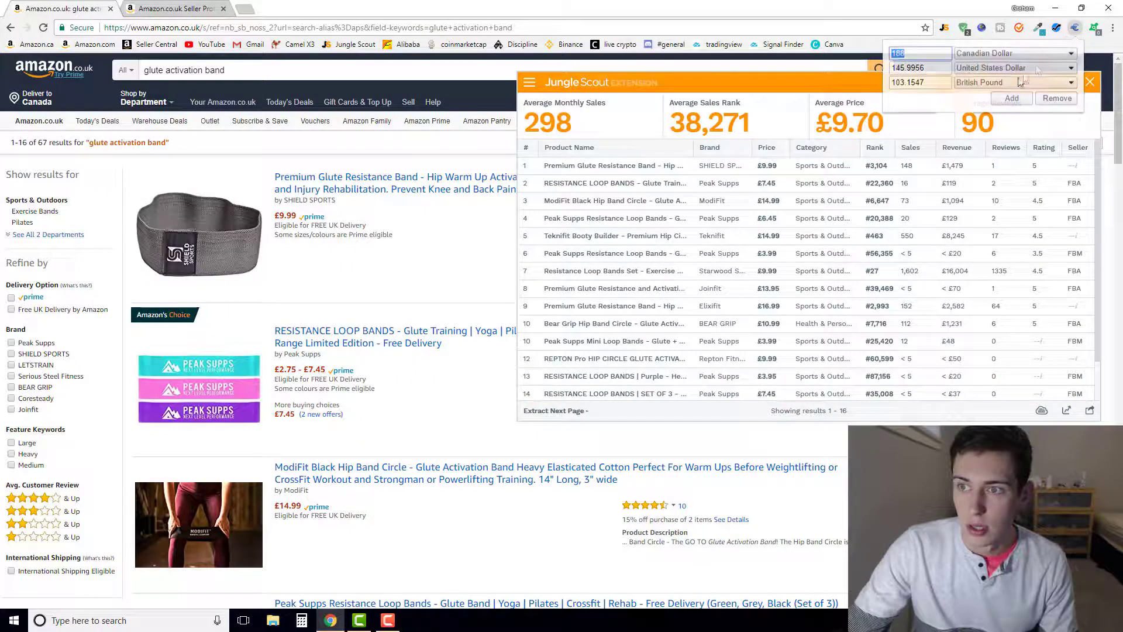
pyautogui.click(940, 82)
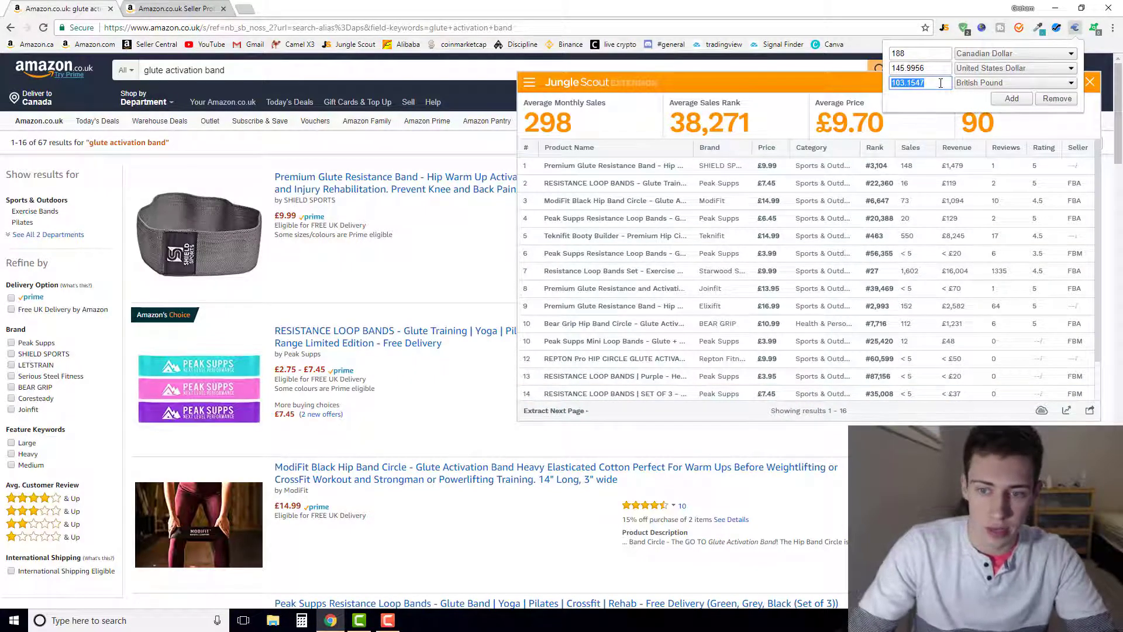
pyautogui.write('10')
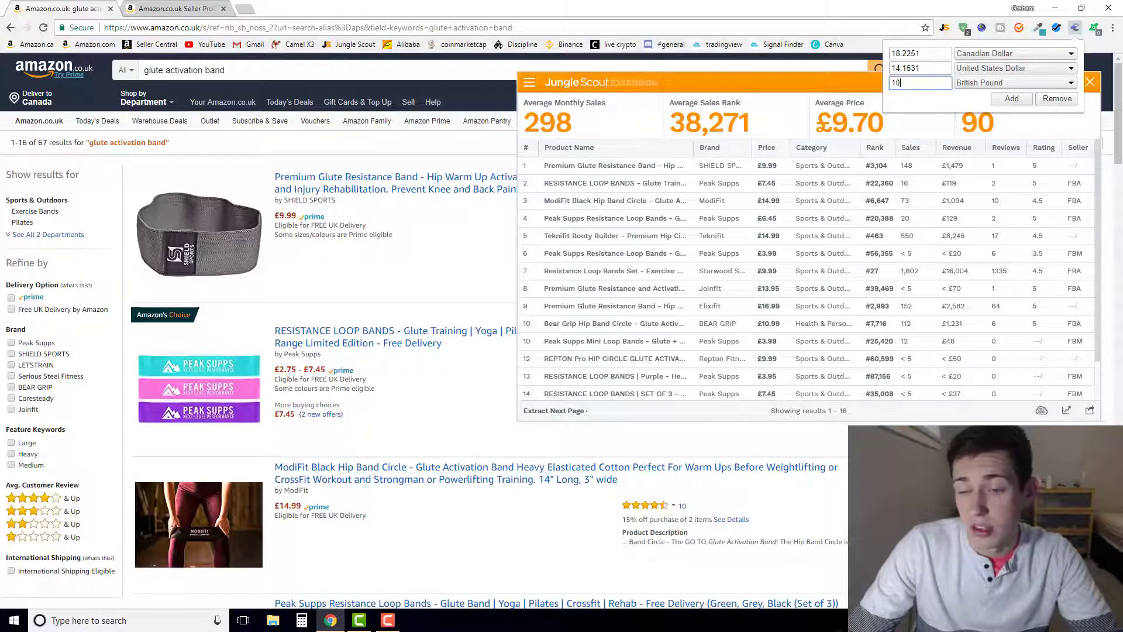
pyautogui.click(1006, 269)
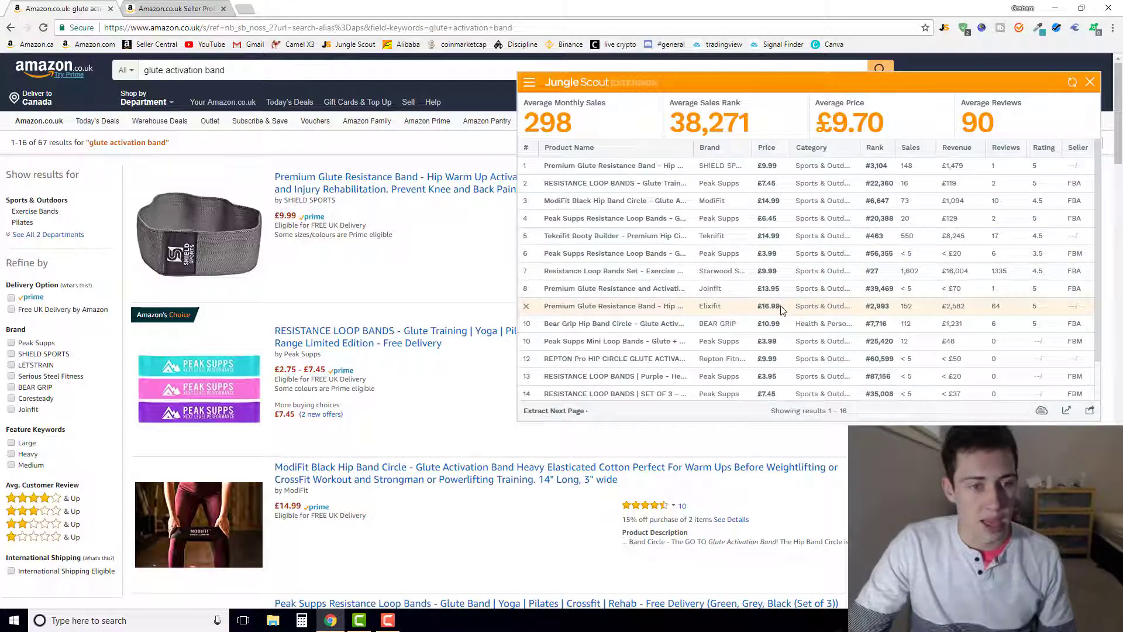
# Browse Alibaba glute activation band suppliers at US$2.45–2.85 with 1000-piece minimums in a new tab.
pyautogui.click(246, 11)
pyautogui.click(409, 44)
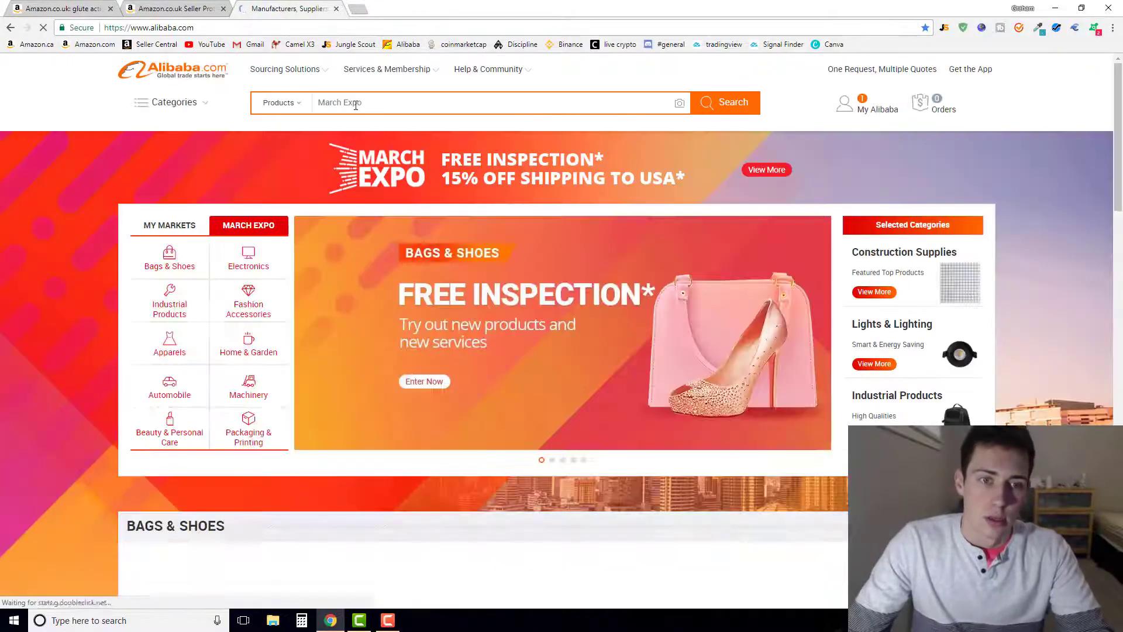
pyautogui.moveTo(376, 107)
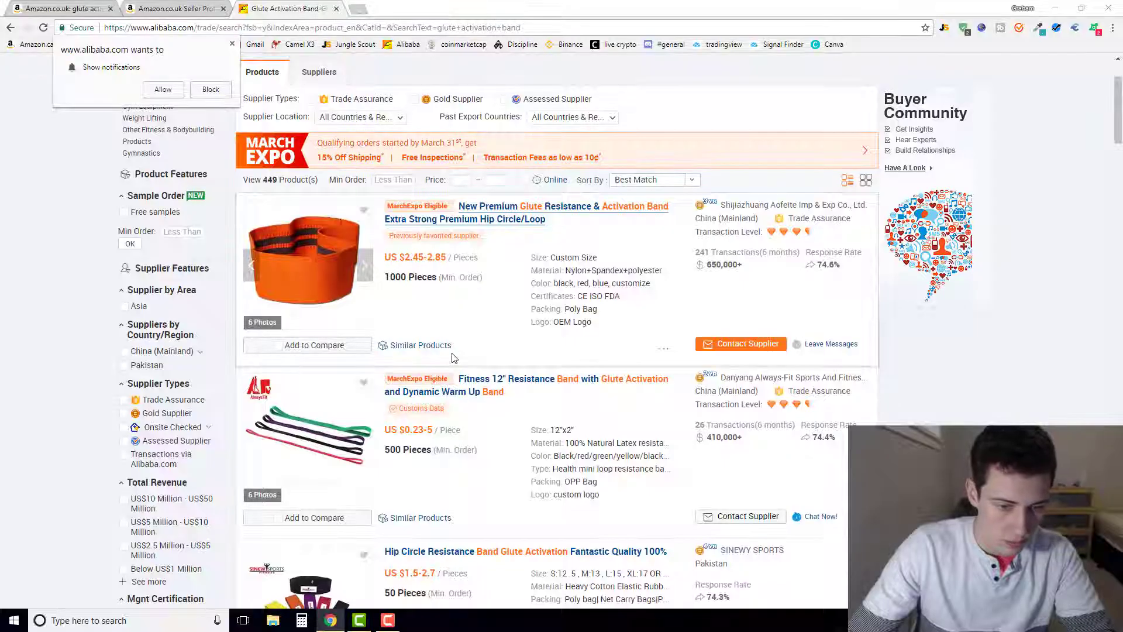
pyautogui.scroll(-1, 452, 358)
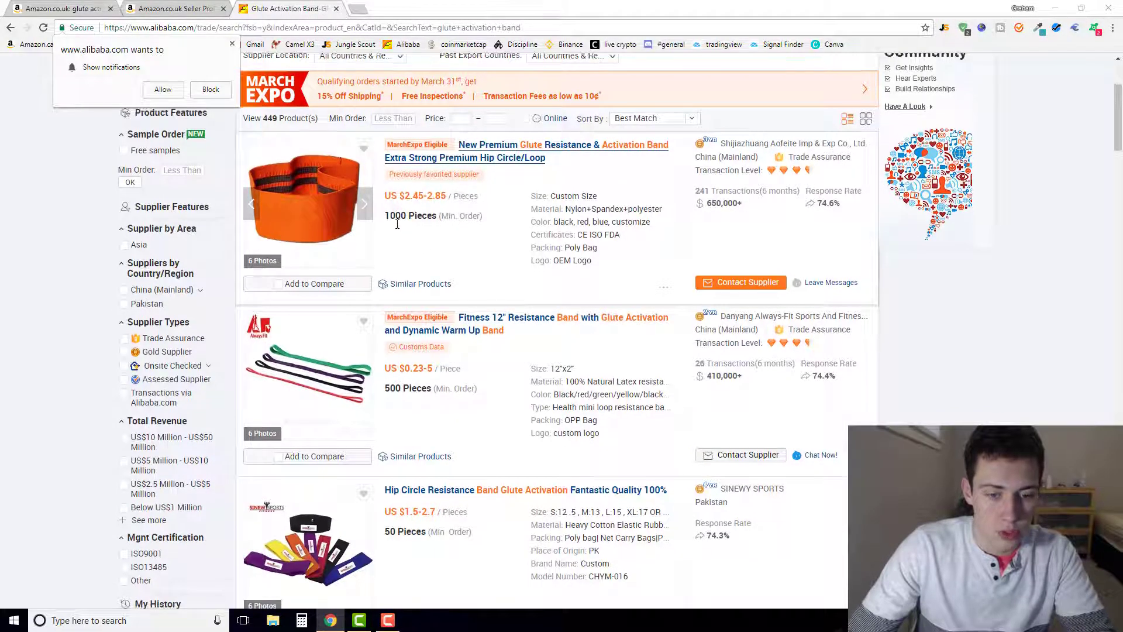
pyautogui.scroll(-4, 445, 263)
pyautogui.scroll(-3, 333, 291)
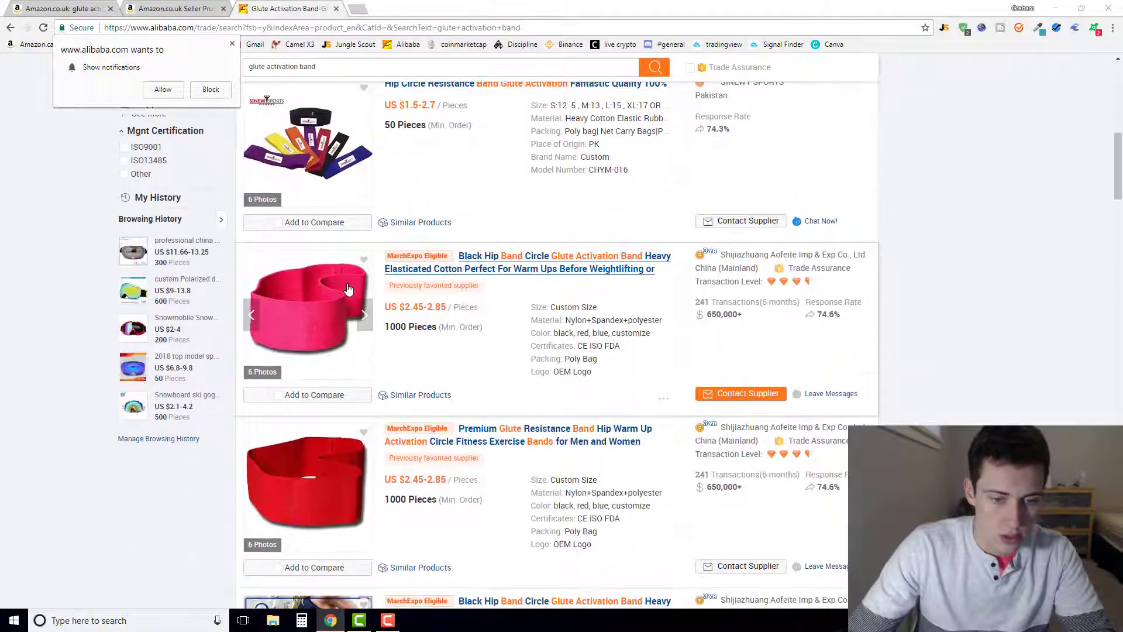
pyautogui.scroll(-2, 420, 284)
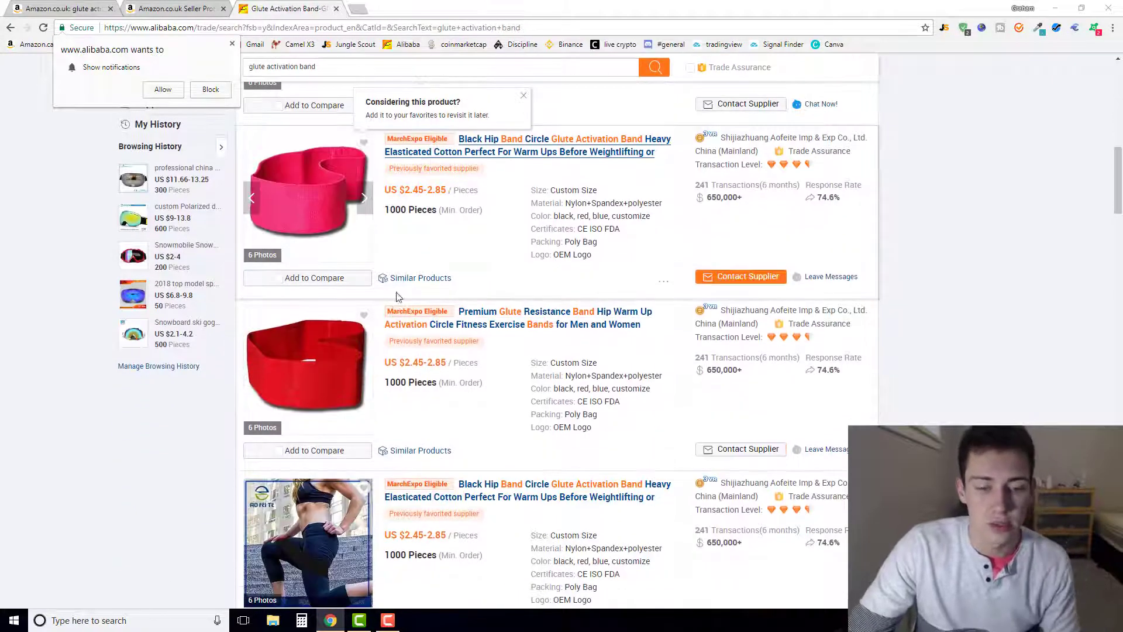
pyautogui.click(153, 9)
# Return to the glute activation band results, reopening and then closing the Jungle Scout sales panel.
pyautogui.click(79, 9)
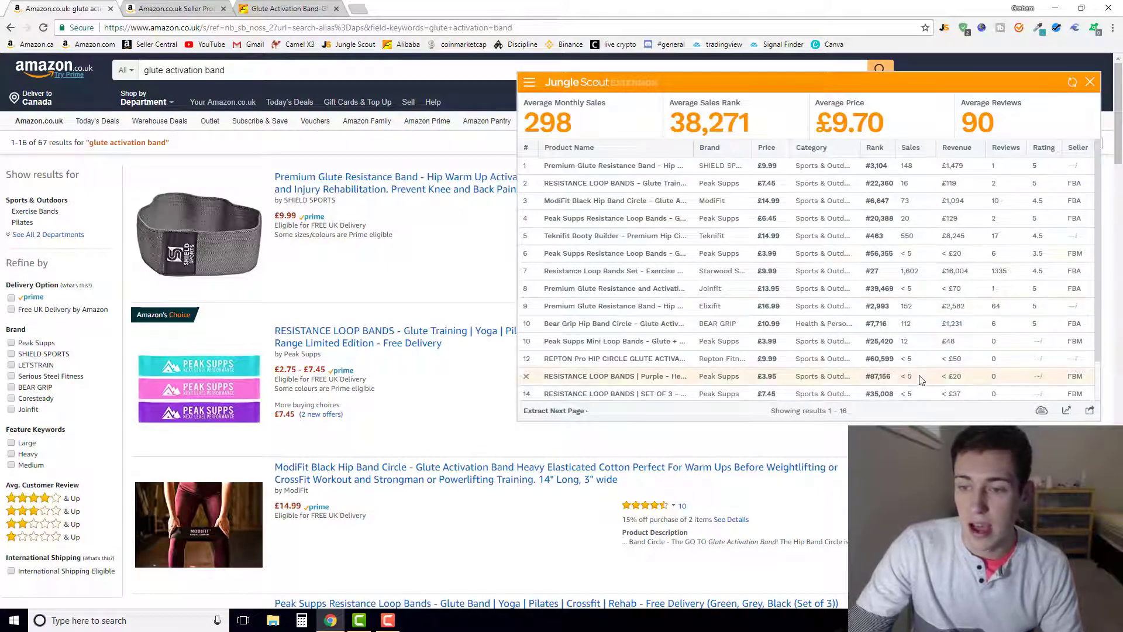
pyautogui.click(1089, 83)
pyautogui.scroll(-3, 526, 358)
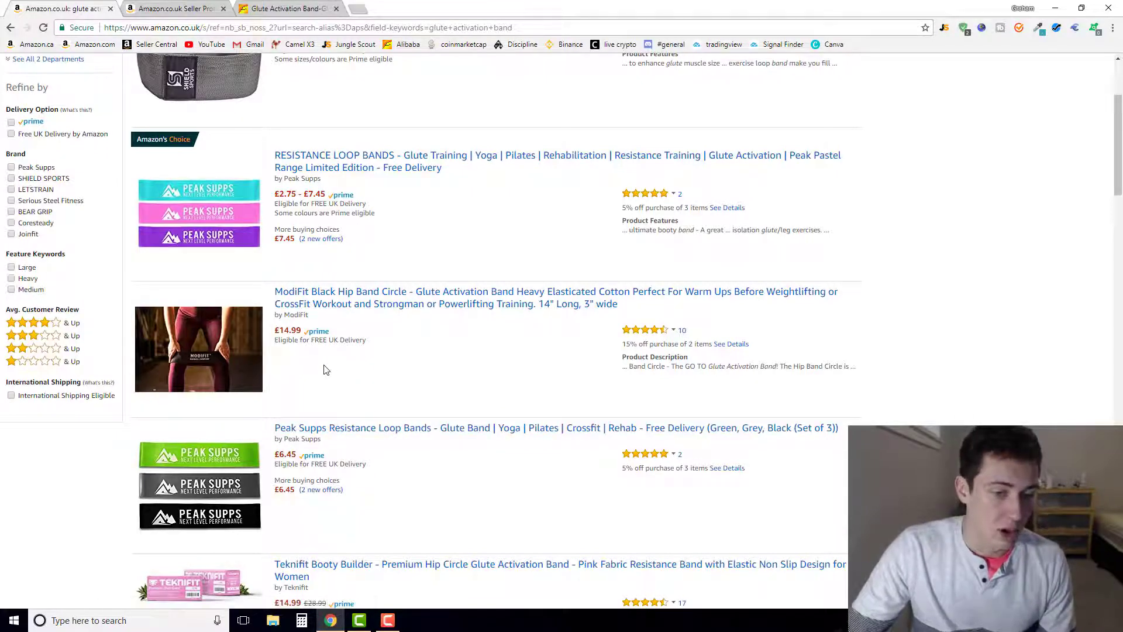
pyautogui.click(944, 29)
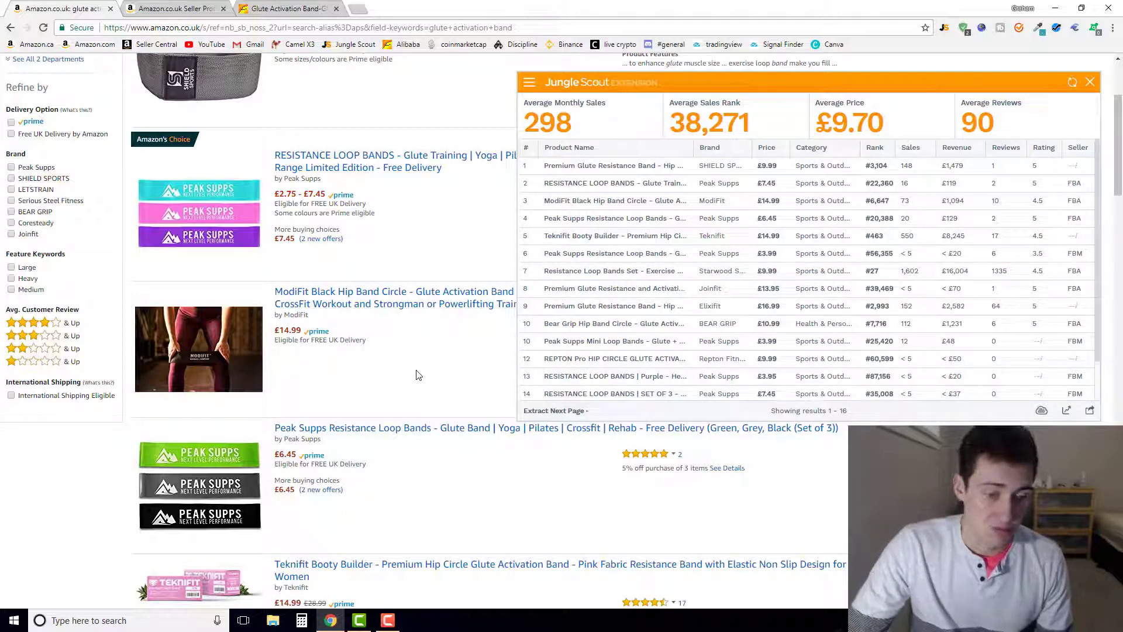
pyautogui.click(1092, 85)
pyautogui.scroll(-3, 488, 324)
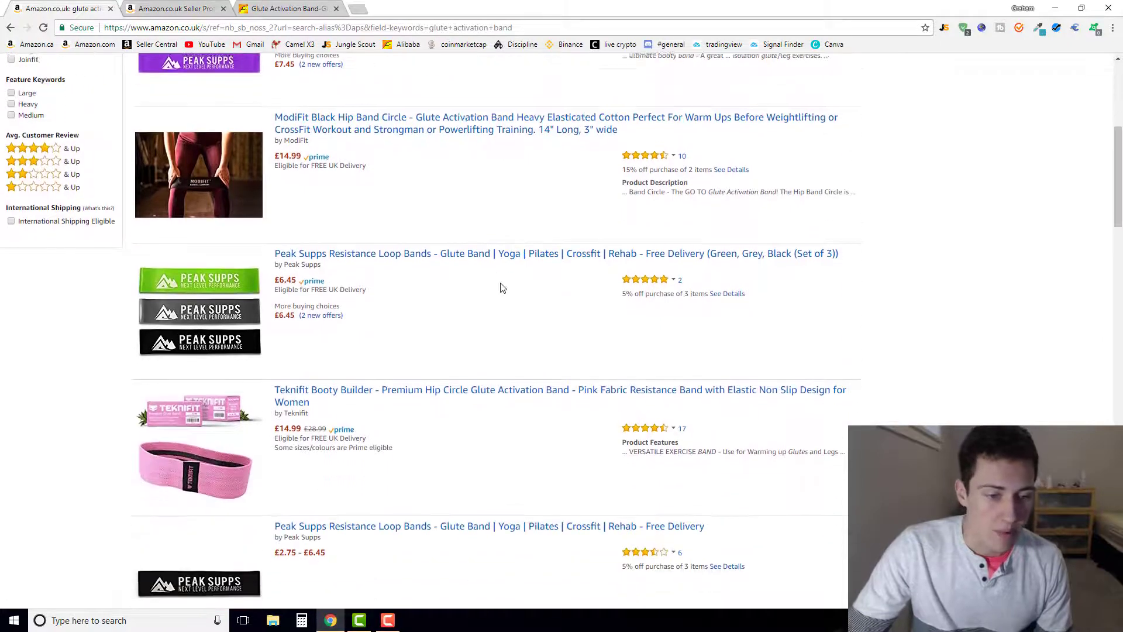
pyautogui.scroll(6, 519, 282)
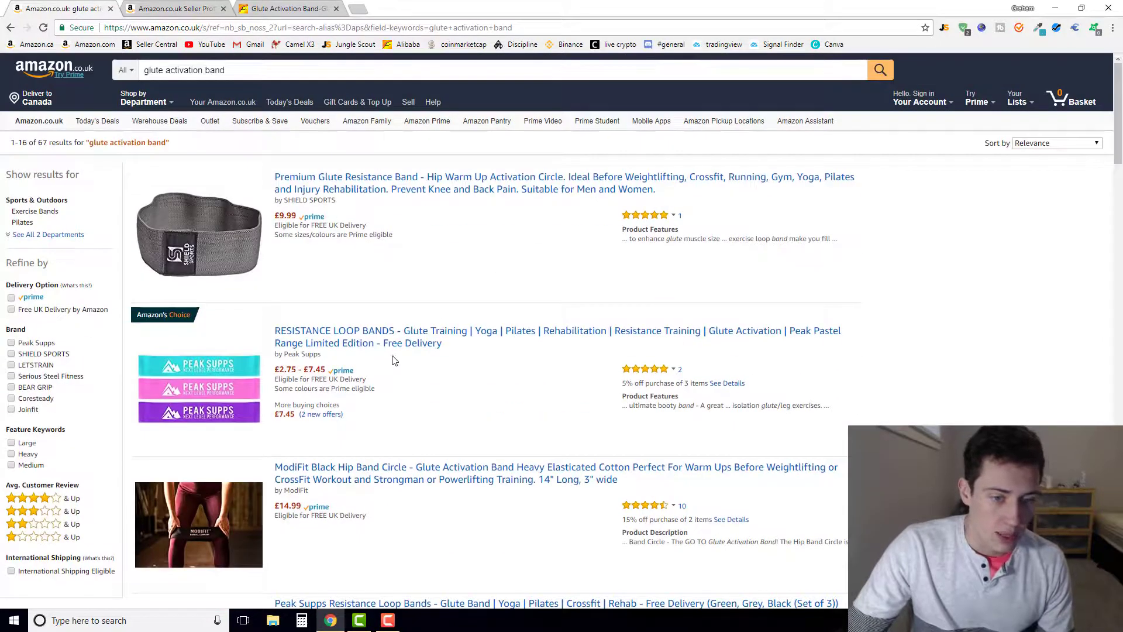
# Open the RESISTANCE LOOP BANDS listing and the Peak Supps - Supplements seller's product list.
pyautogui.click(352, 344)
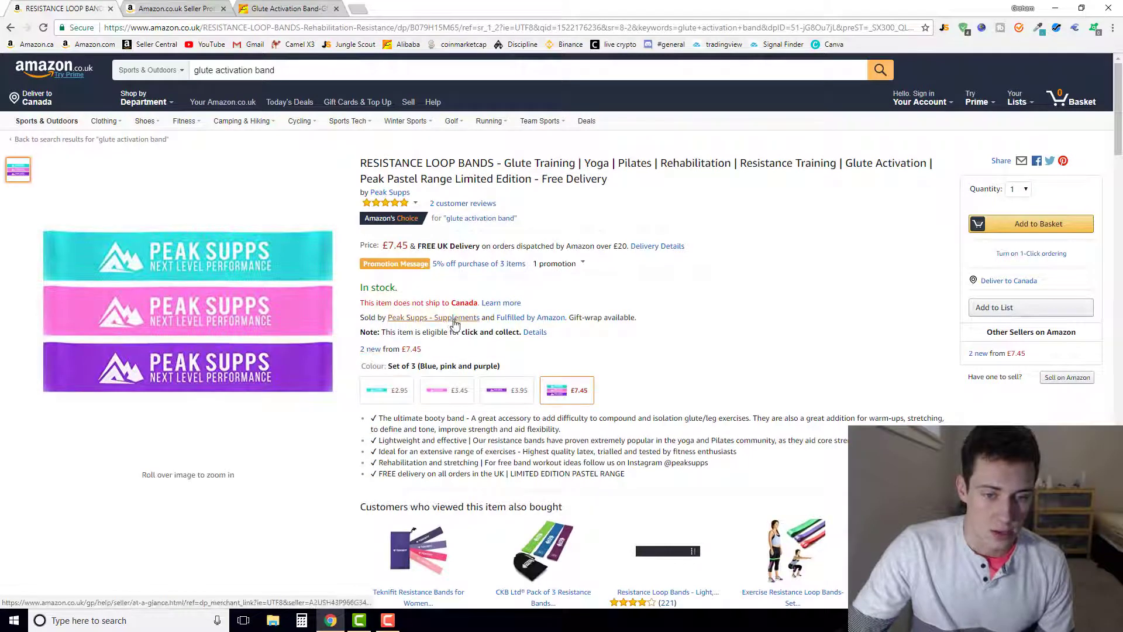
pyautogui.click(411, 322)
pyautogui.click(416, 450)
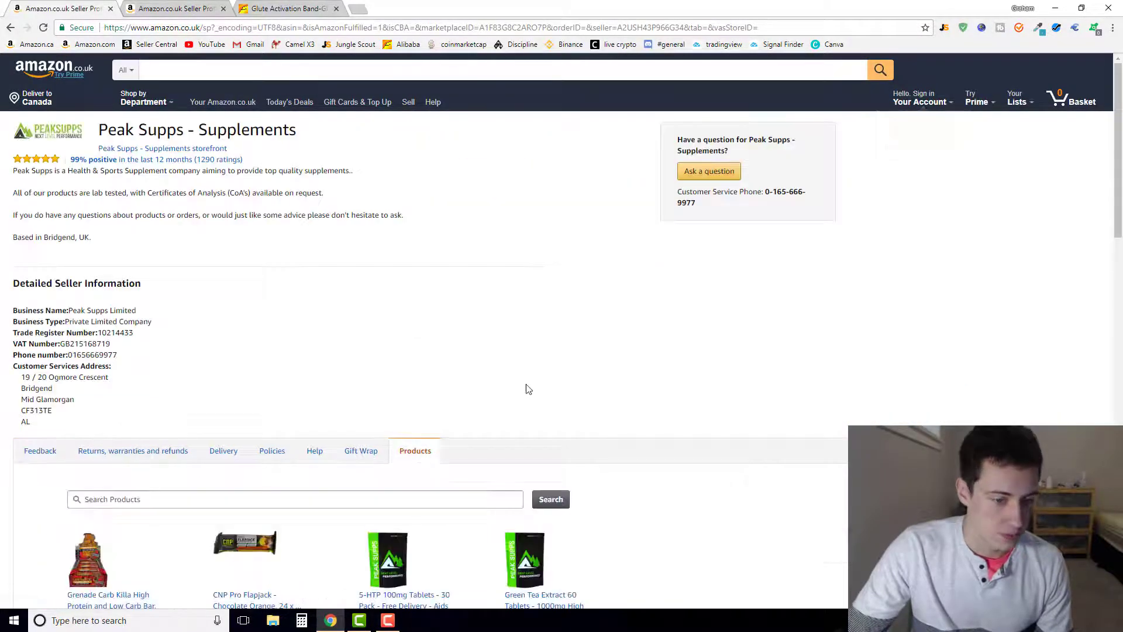
pyautogui.scroll(-5, 547, 370)
pyautogui.scroll(-4, 675, 367)
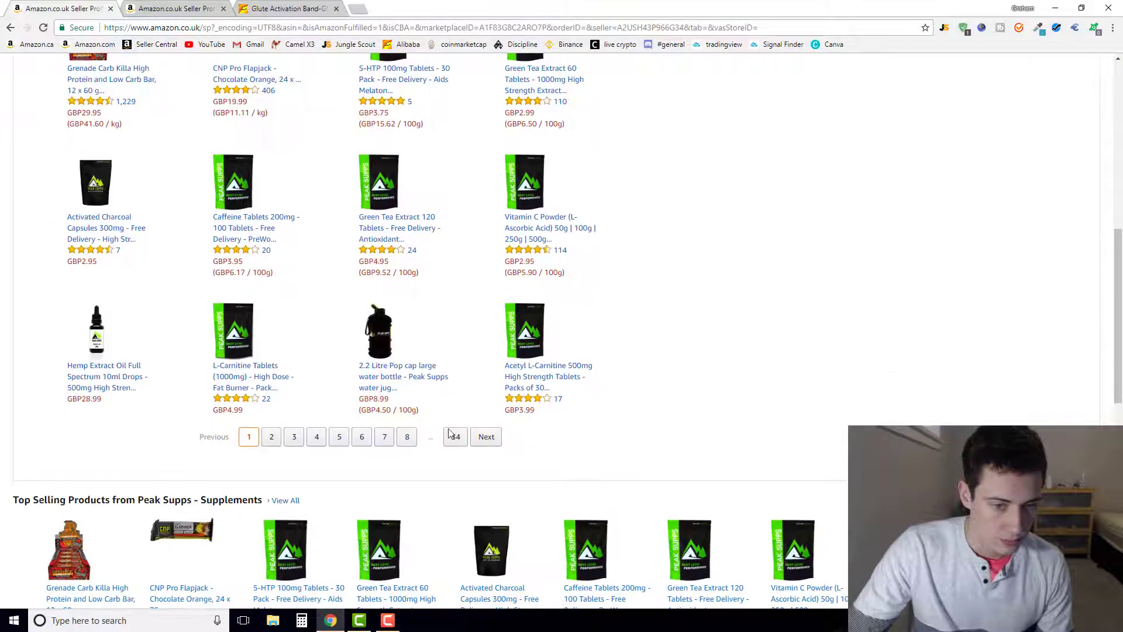
pyautogui.scroll(-7, 290, 442)
pyautogui.scroll(15, 363, 422)
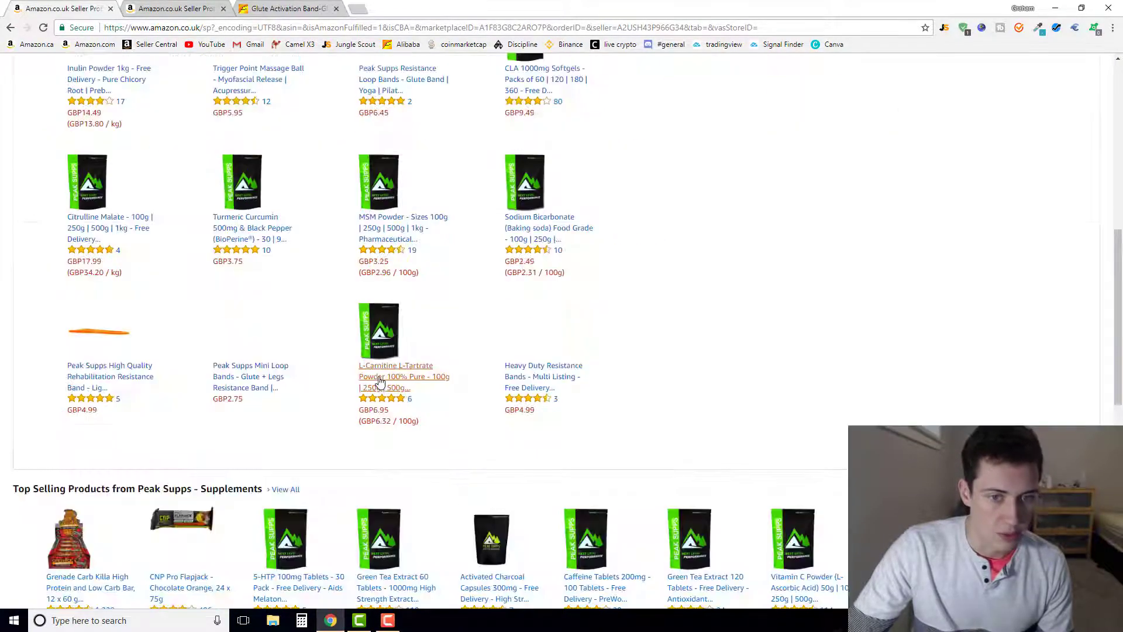
pyautogui.scroll(-3, 379, 379)
pyautogui.scroll(3, 377, 376)
pyautogui.scroll(-2, 400, 410)
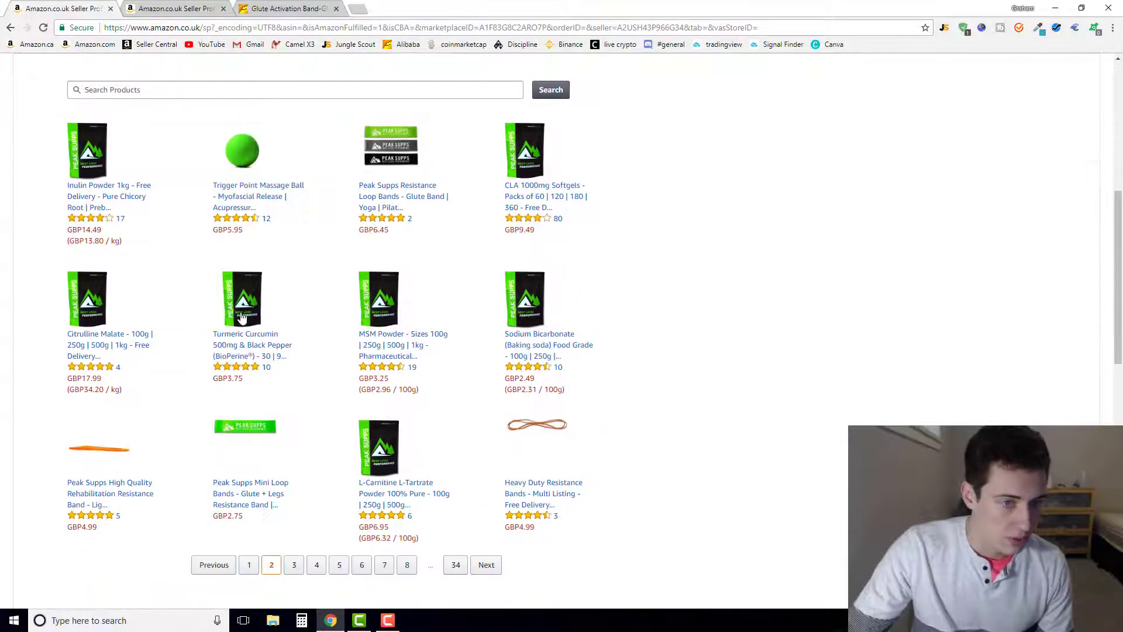
# Page through the seller's products, jumping to page 6 and back to page 2.
pyautogui.click(361, 563)
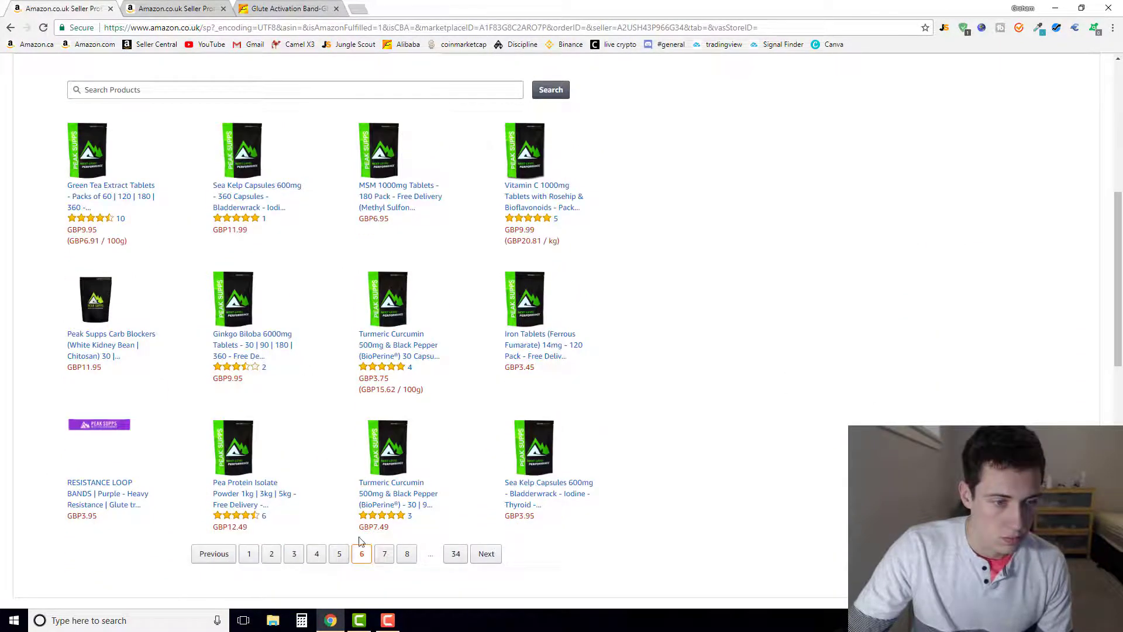
pyautogui.click(273, 553)
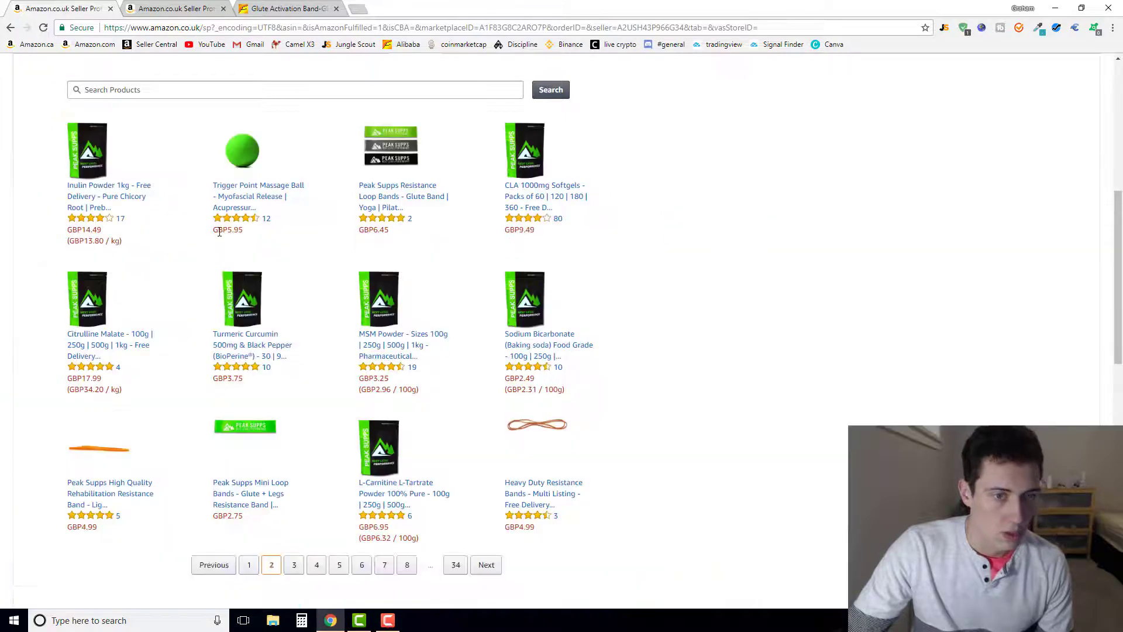
pyautogui.scroll(1, 219, 233)
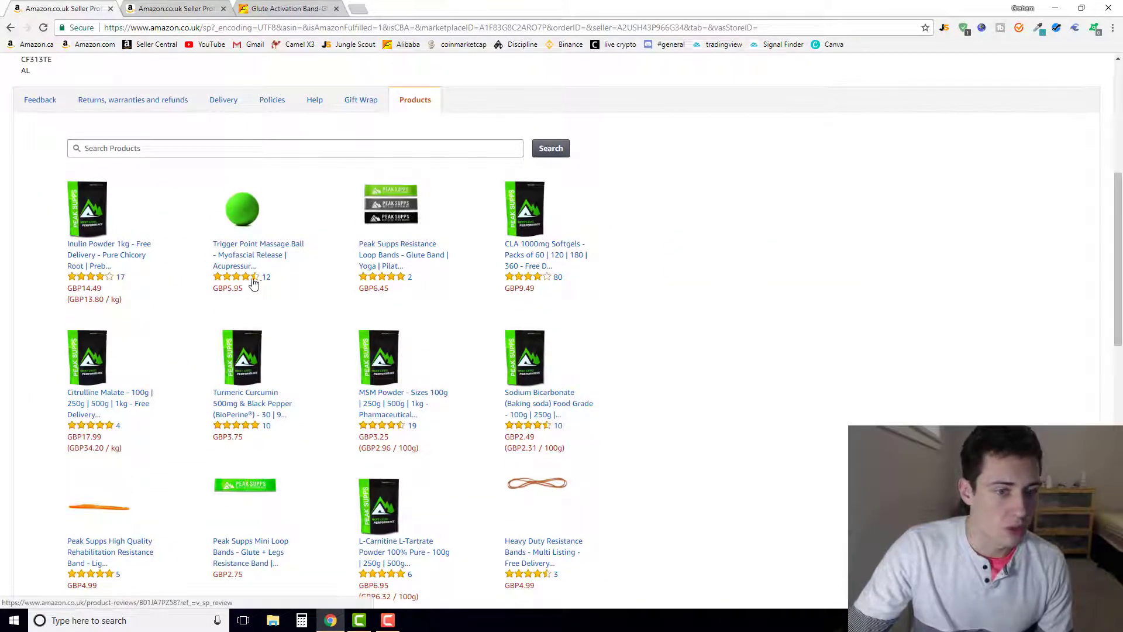
pyautogui.scroll(6, 276, 284)
# Search Amazon for 'massage ball' and scan the first page of results.
pyautogui.click(160, 70)
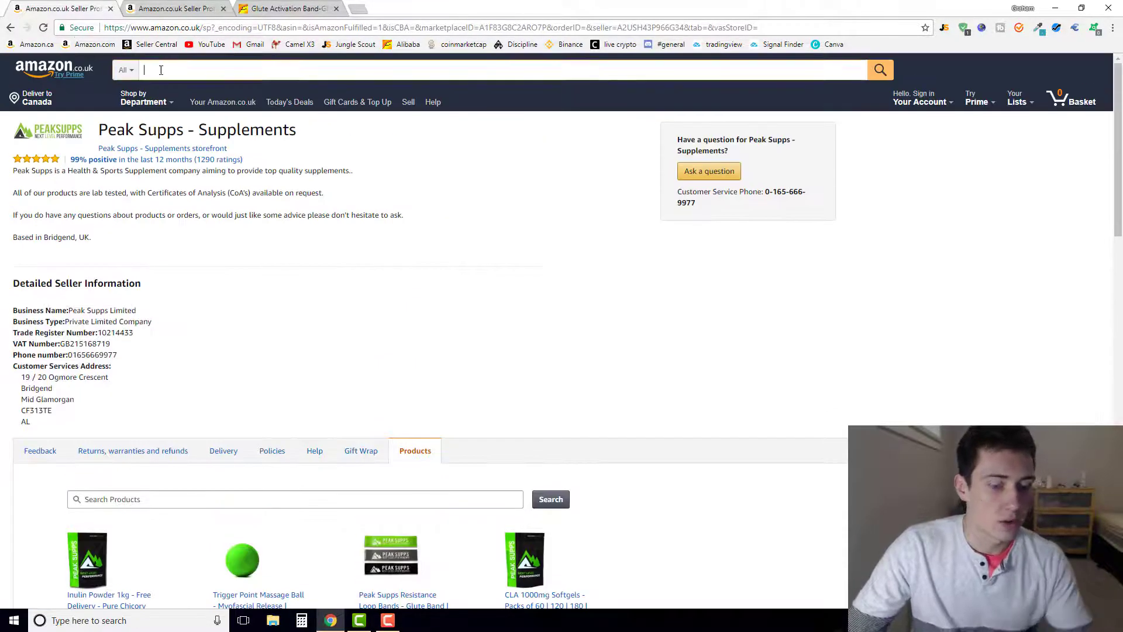
pyautogui.write('massage ball')
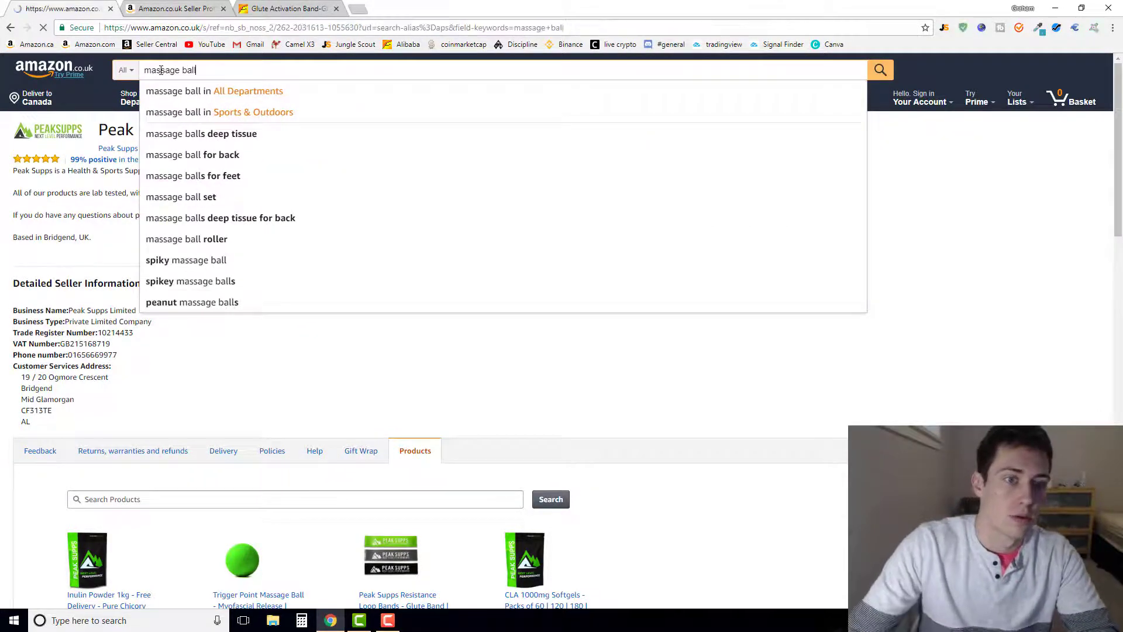
pyautogui.press('Return')
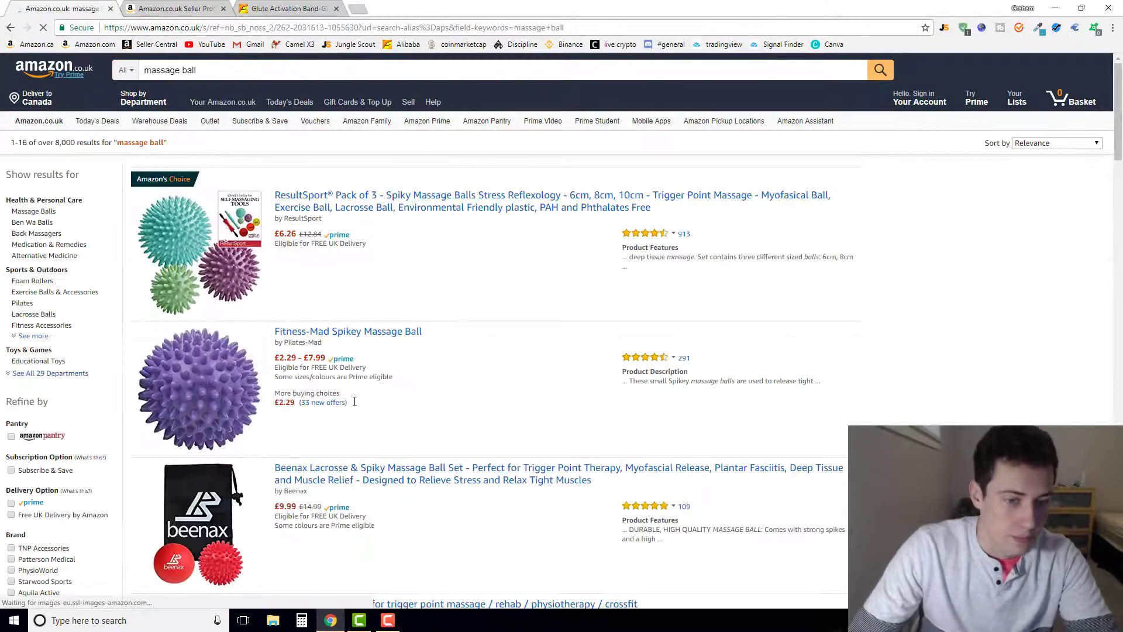
pyautogui.scroll(-8, 811, 315)
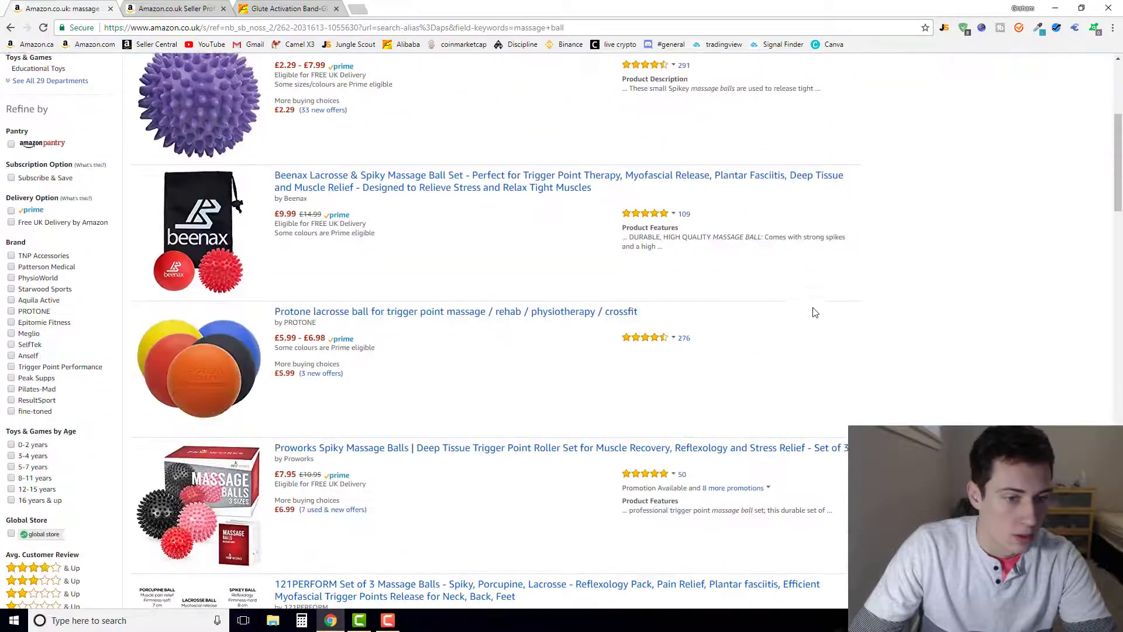
pyautogui.scroll(7, 813, 313)
pyautogui.scroll(1, 814, 311)
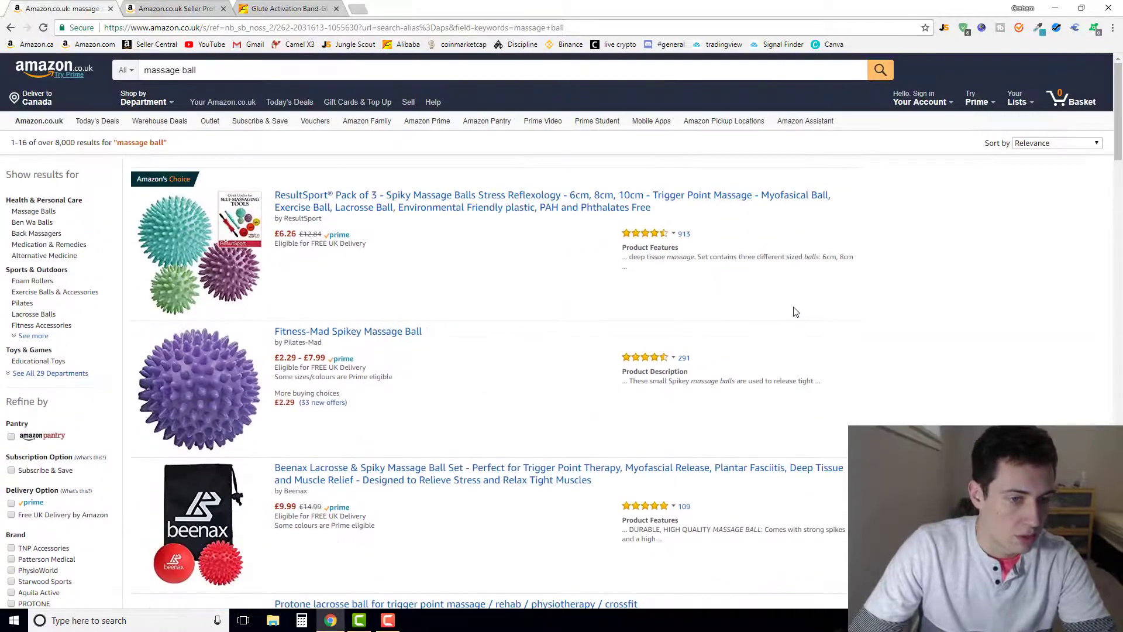
pyautogui.scroll(-6, 206, 359)
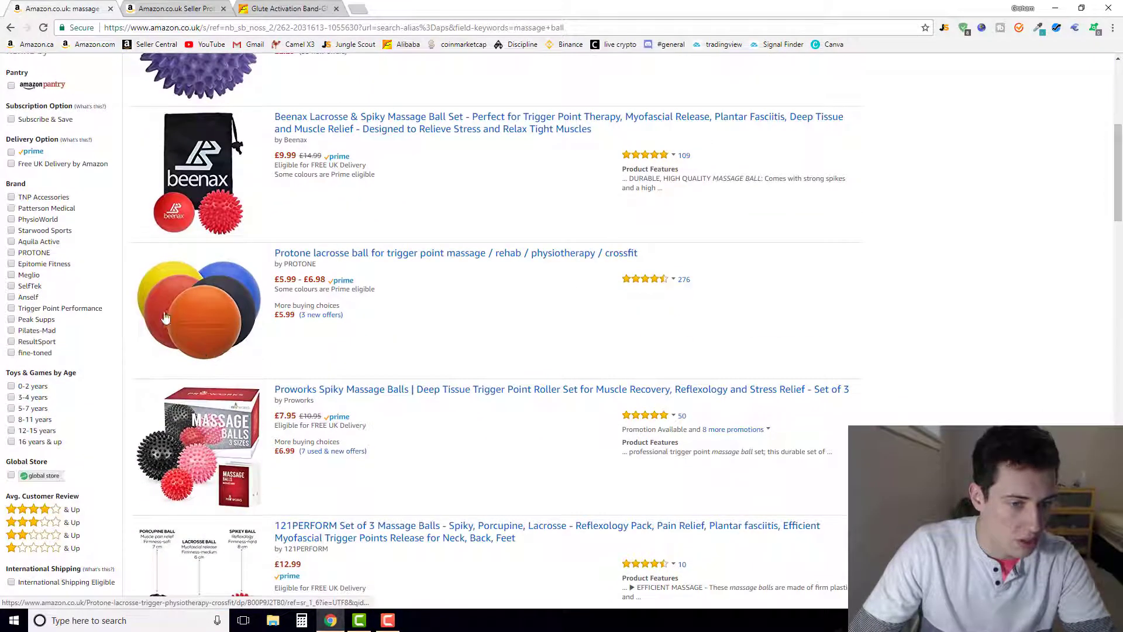
pyautogui.scroll(6, 409, 259)
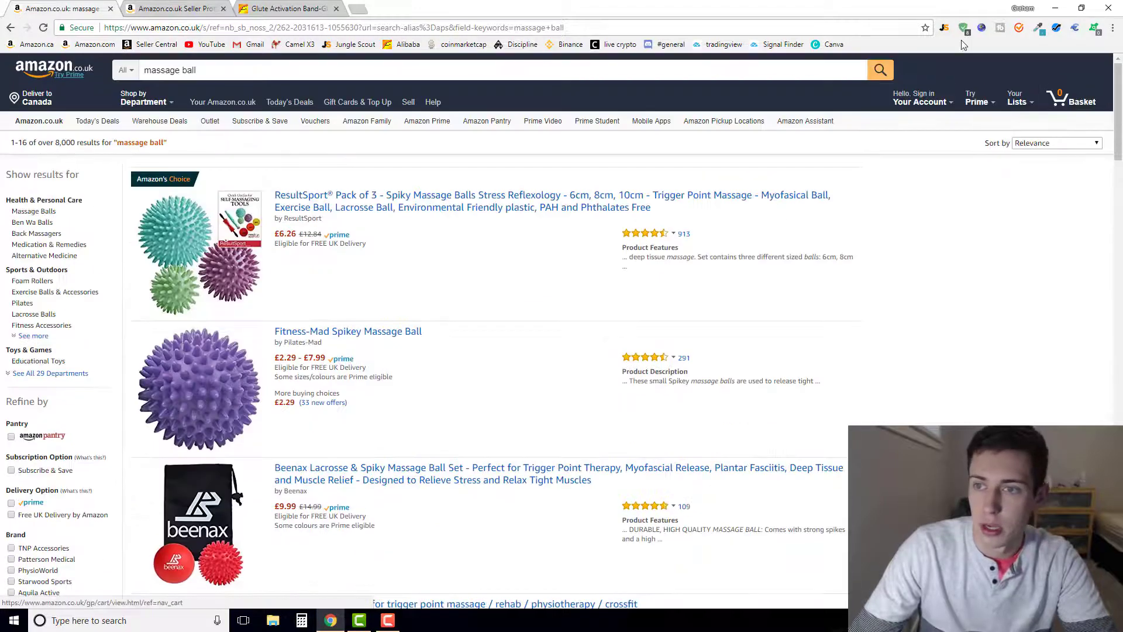
# Review Jungle Scout sales estimates for the massage ball results, then close the panel.
pyautogui.click(943, 29)
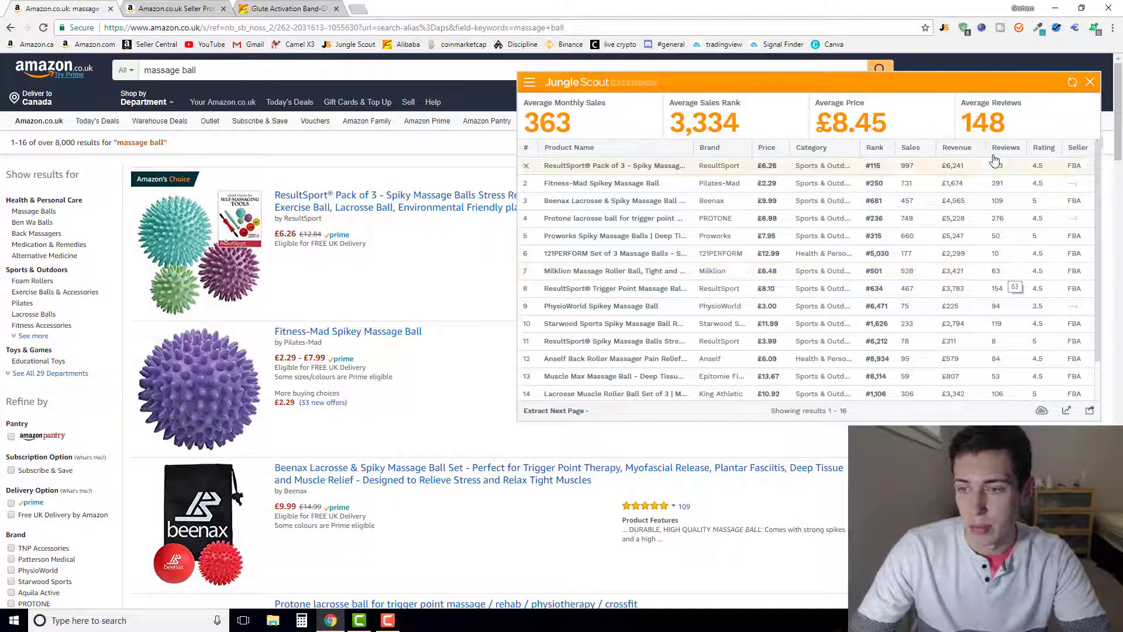
pyautogui.scroll(-2, 945, 374)
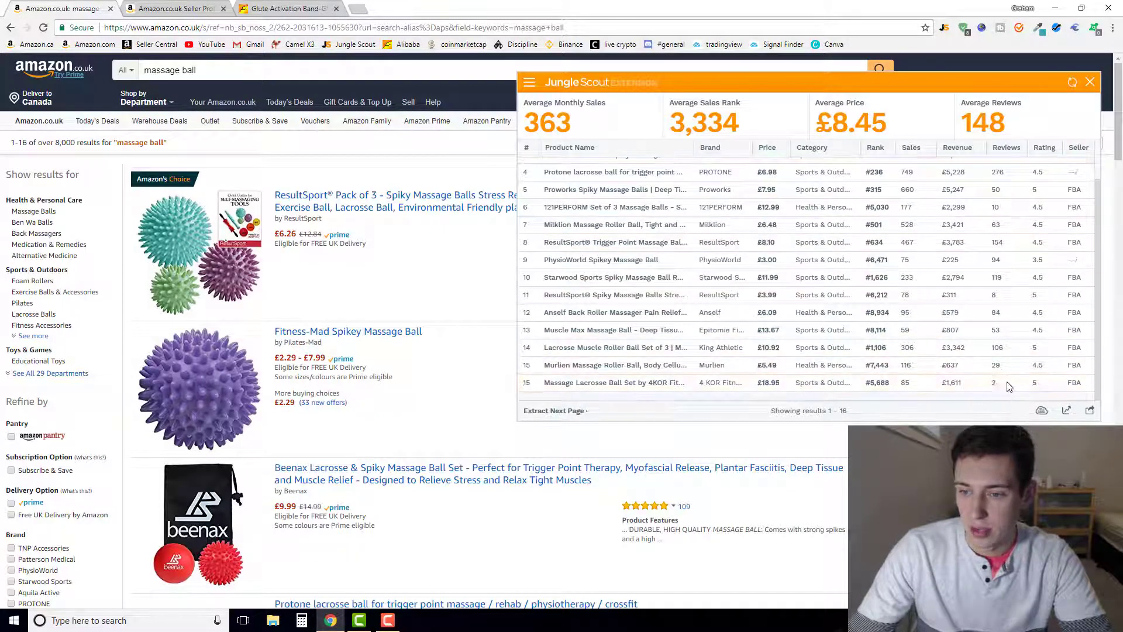
pyautogui.scroll(1, 989, 259)
pyautogui.scroll(1, 990, 259)
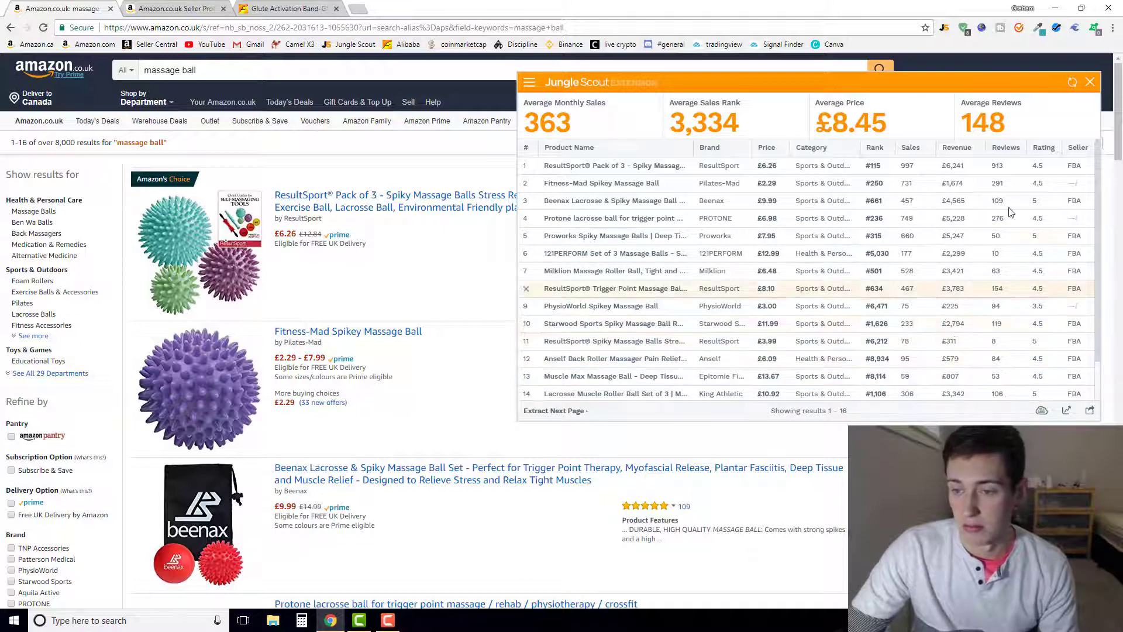
pyautogui.click(1091, 84)
pyautogui.scroll(-2, 345, 332)
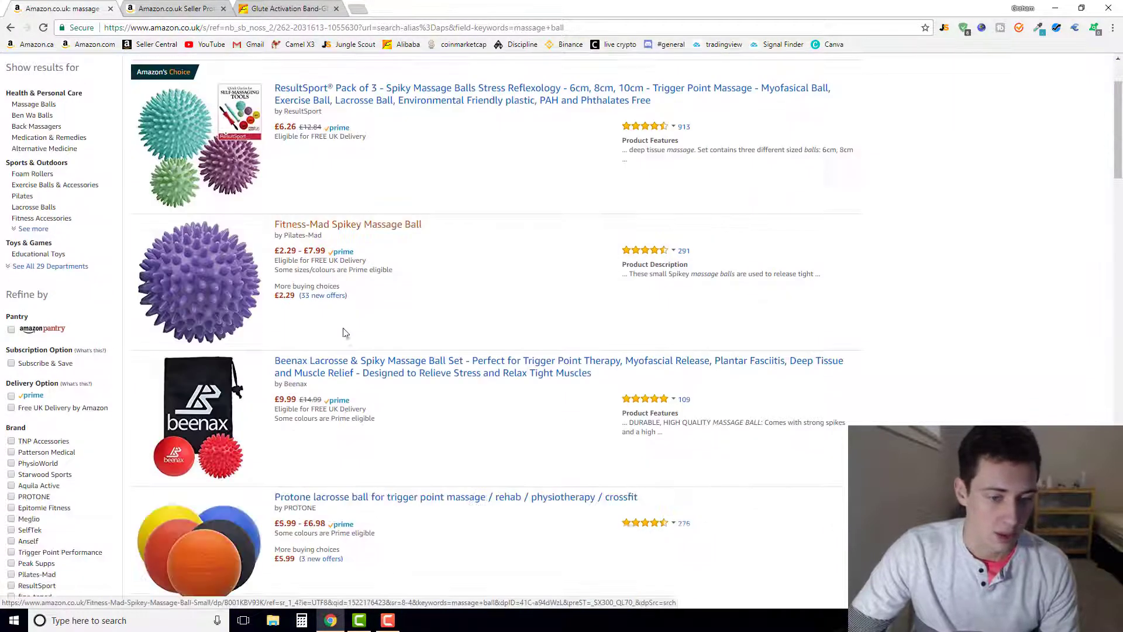
pyautogui.scroll(-1, 345, 332)
# Open the beenax seller profile from the Beenax massage ball set and browse its eight products (£6.99–£11.99).
pyautogui.click(323, 300)
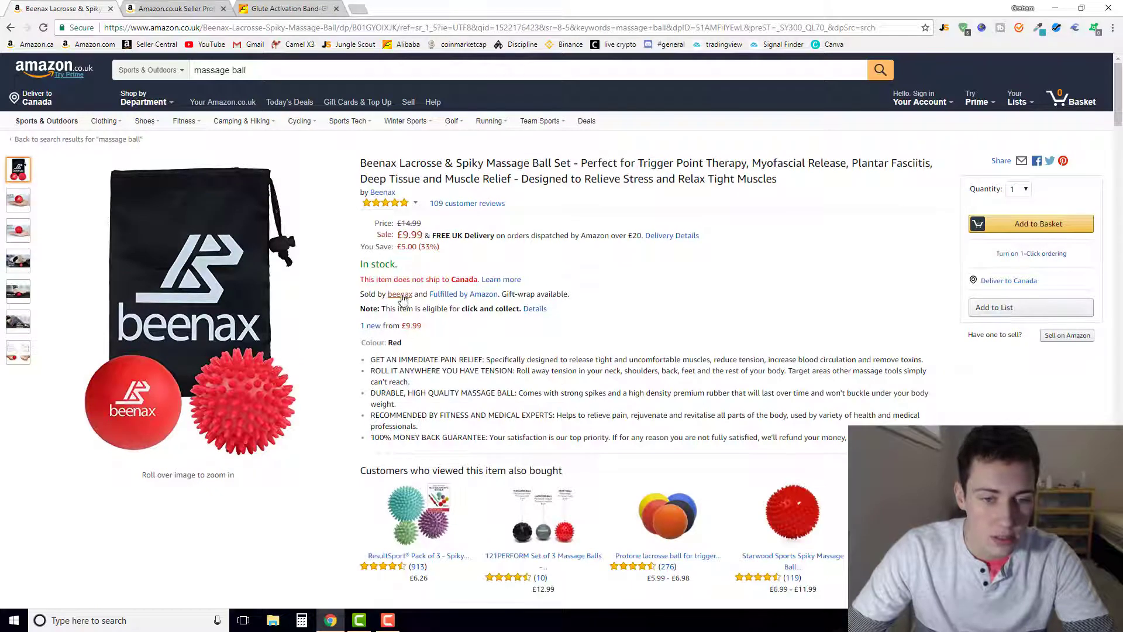
pyautogui.click(402, 296)
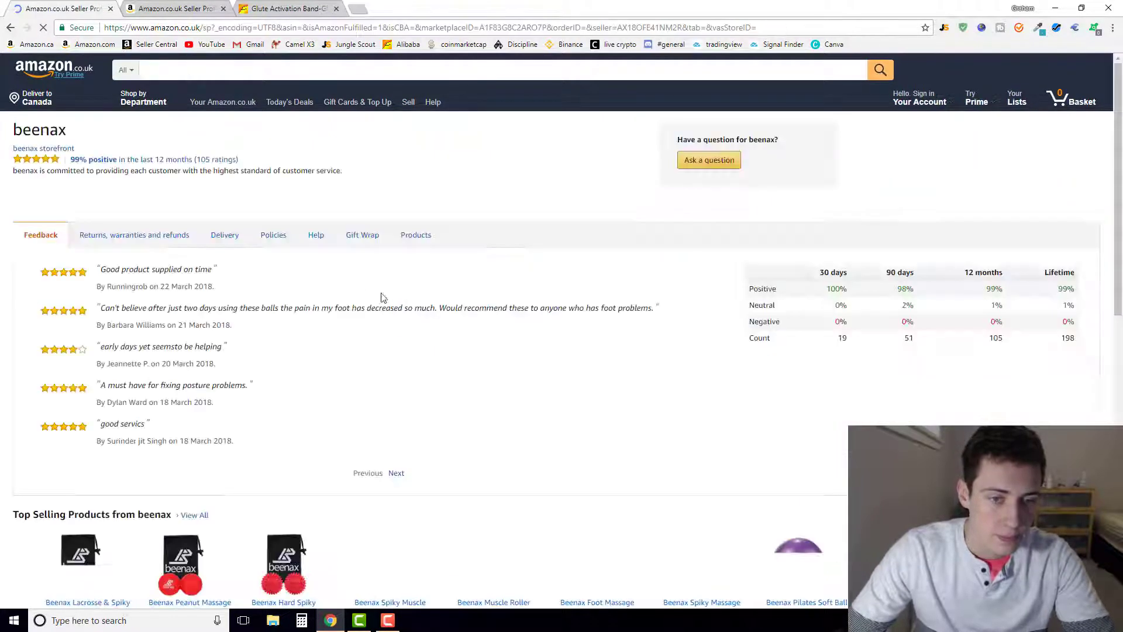
pyautogui.click(416, 240)
pyautogui.scroll(-2, 418, 245)
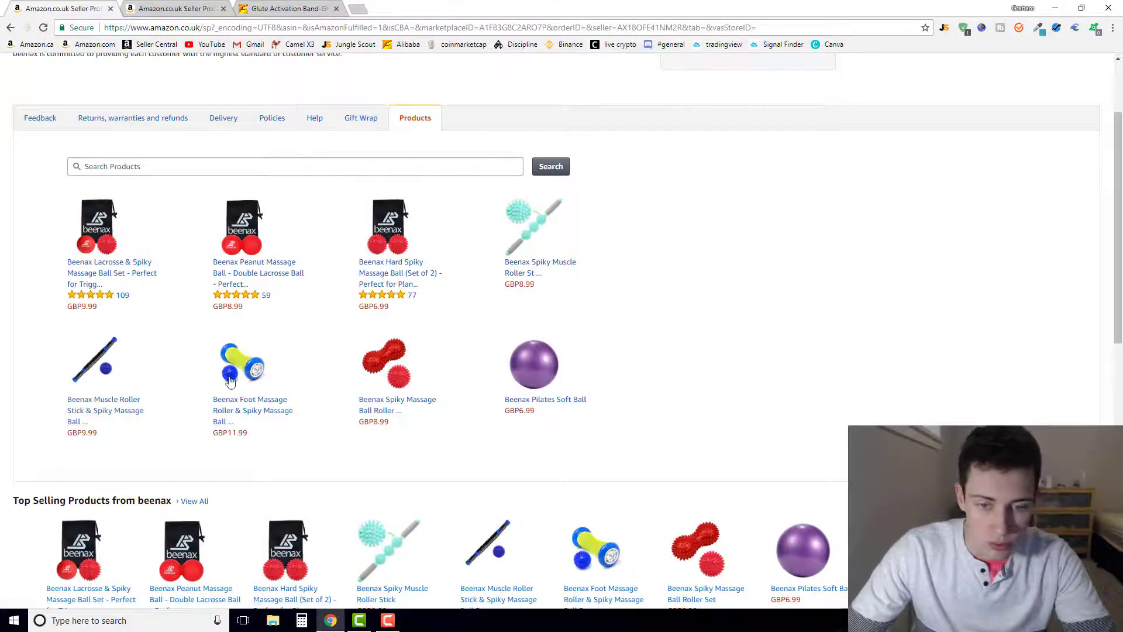
pyautogui.scroll(2, 351, 287)
pyautogui.click(222, 74)
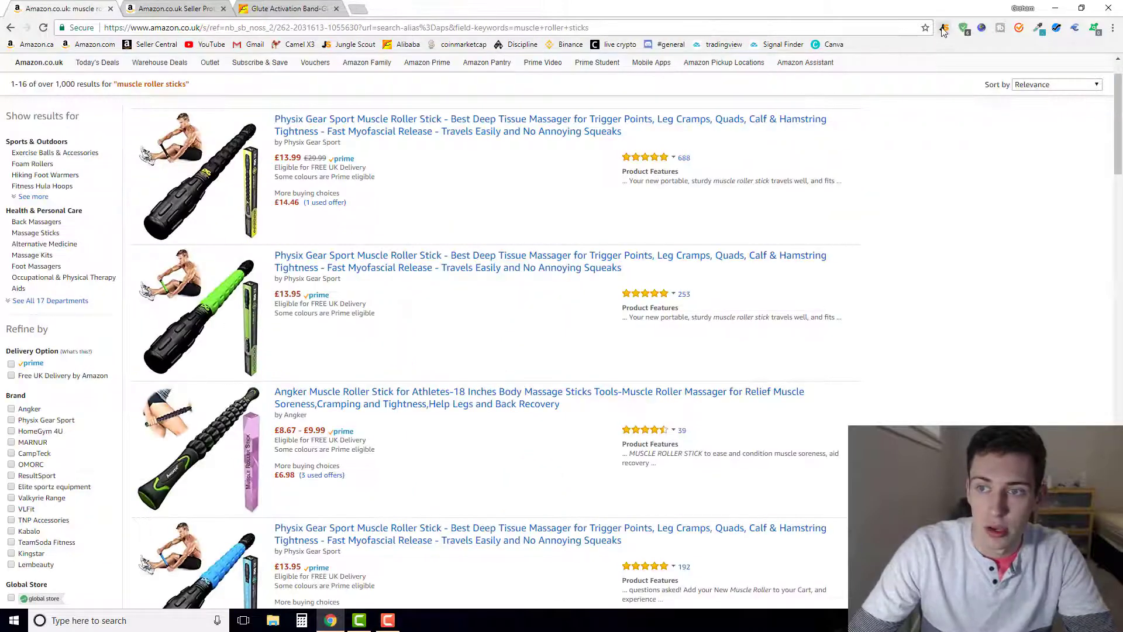
# Review Jungle Scout data for muscle roller sticks: 161 average monthly sales, £11.34 average price, 147 reviews.
pyautogui.click(943, 30)
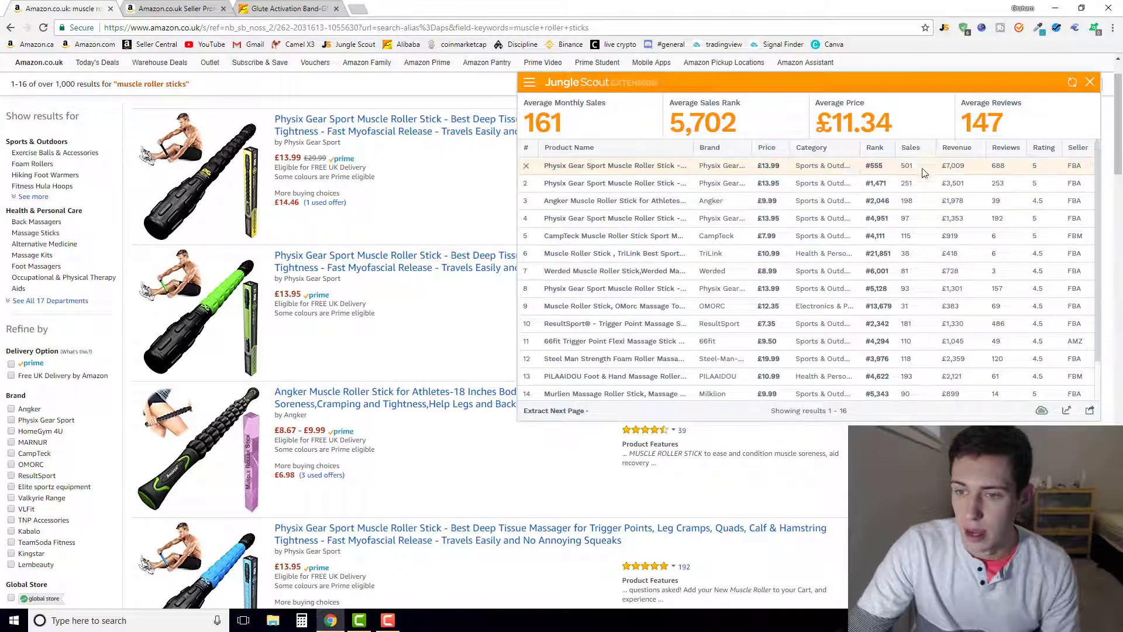
pyautogui.scroll(-2, 909, 371)
pyautogui.scroll(2, 909, 371)
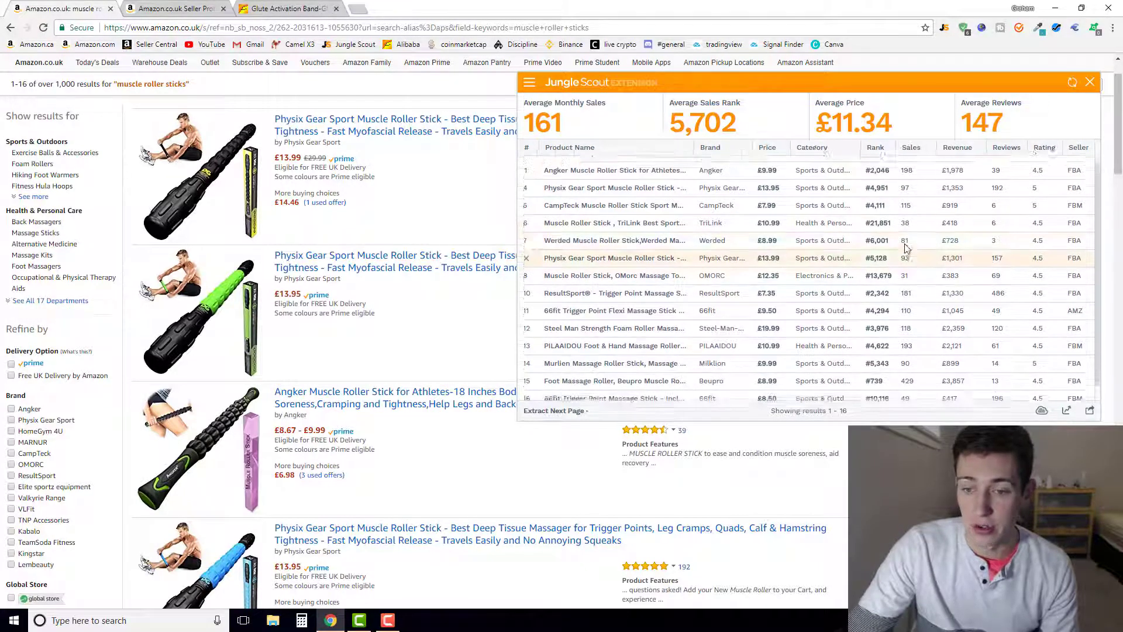
pyautogui.scroll(-1, 905, 226)
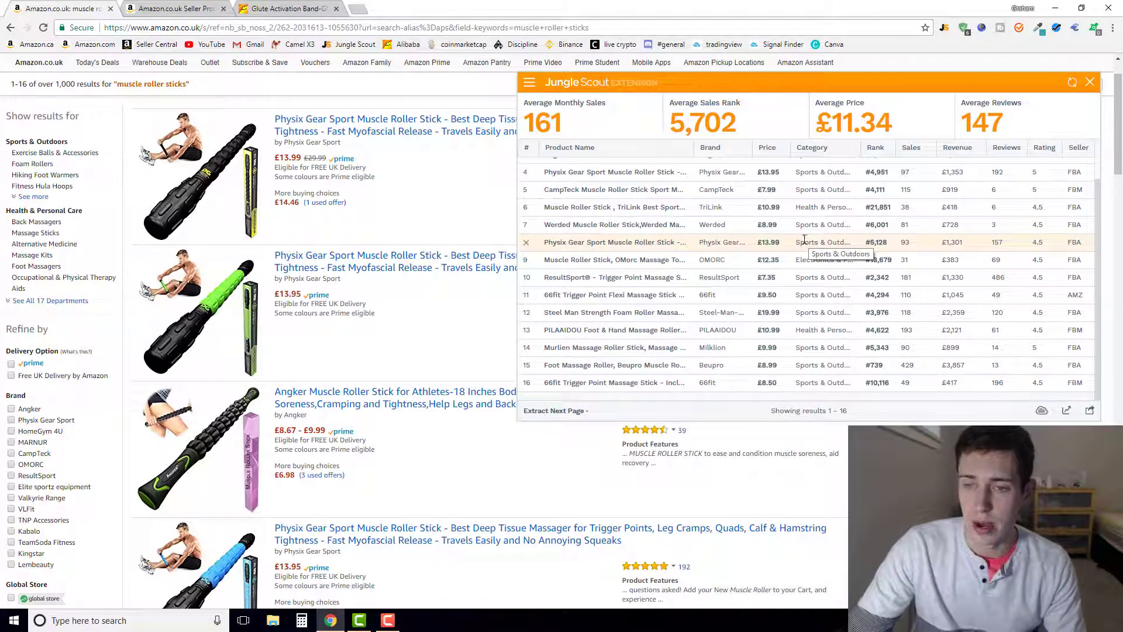
pyautogui.scroll(1, 804, 241)
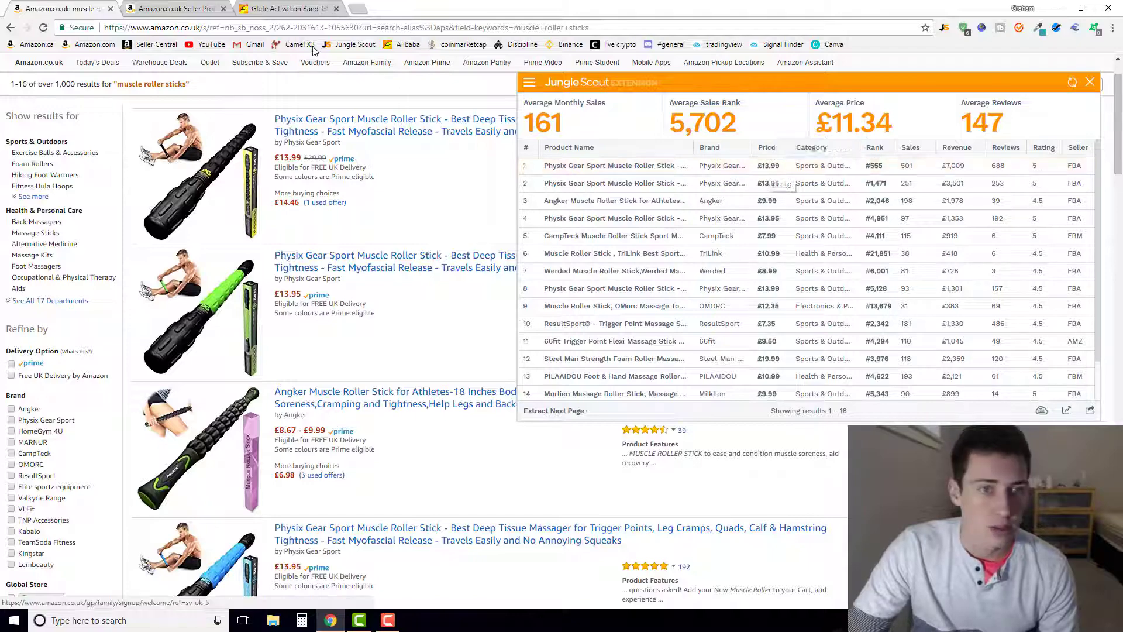
# On Alibaba, replace the glute band search with a 'muscle roller stick' search.
pyautogui.click(284, 8)
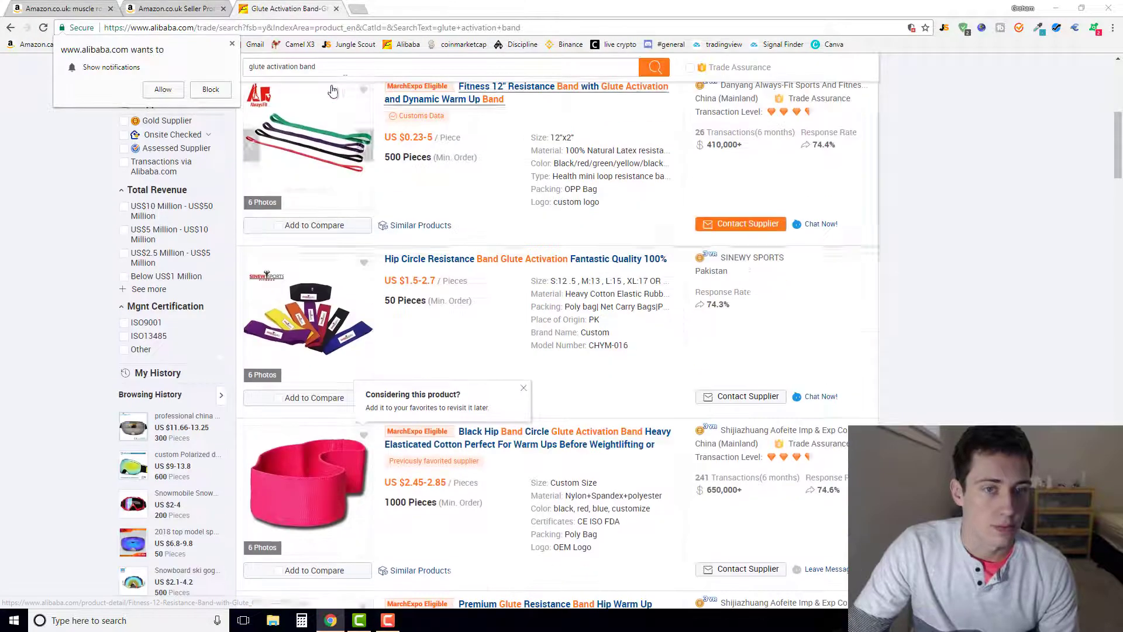
pyautogui.click(346, 69)
pyautogui.write('mu')
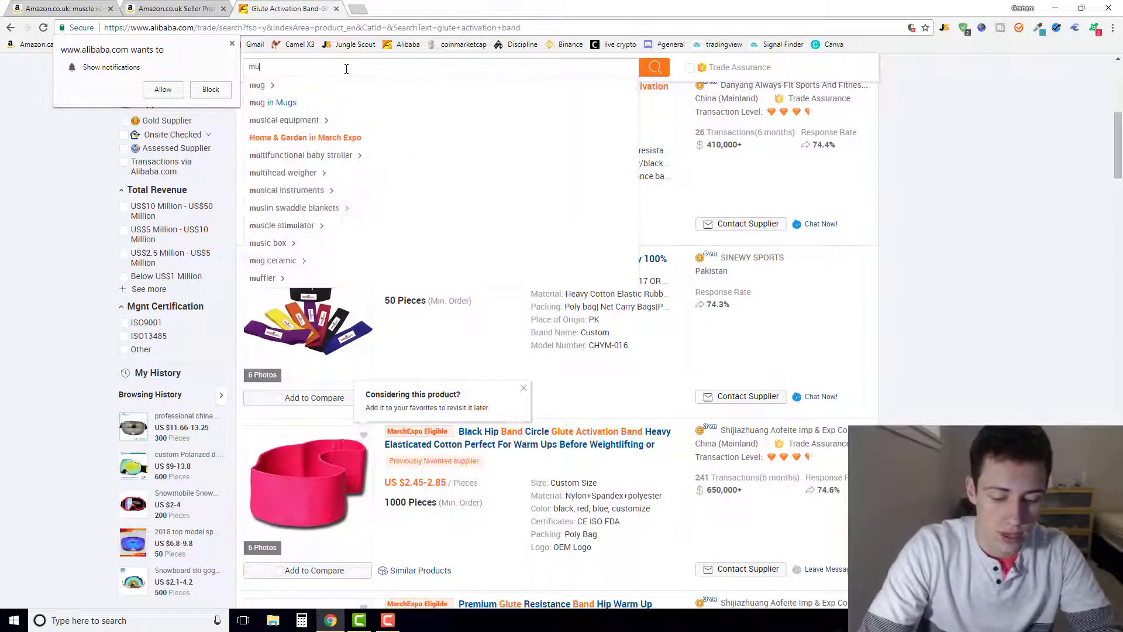
pyautogui.write('scle roller')
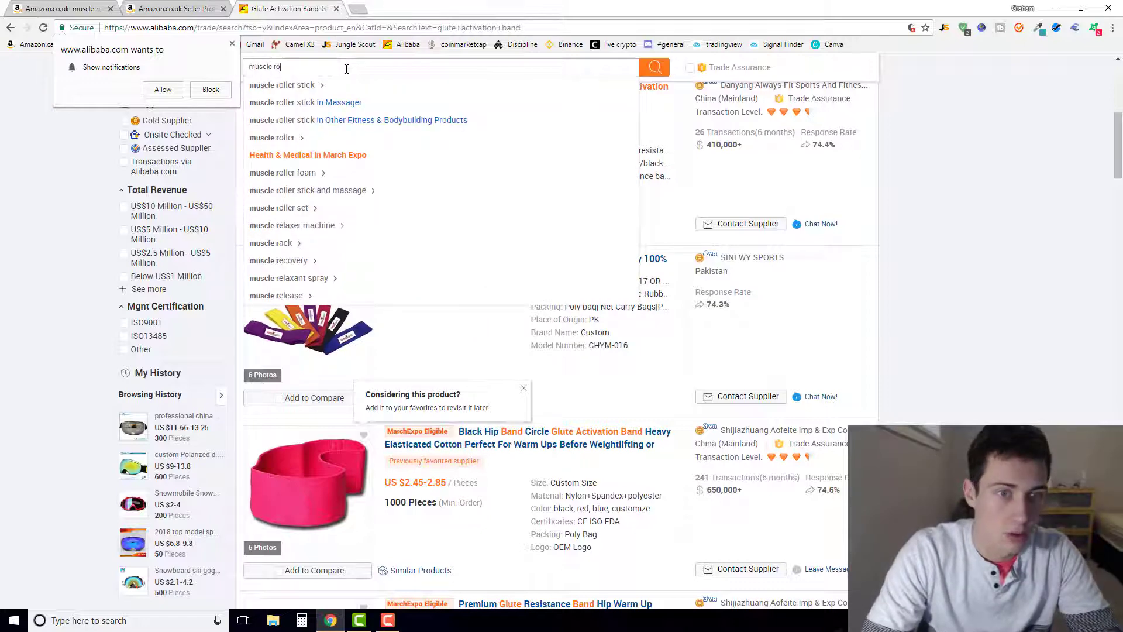
pyautogui.click(279, 86)
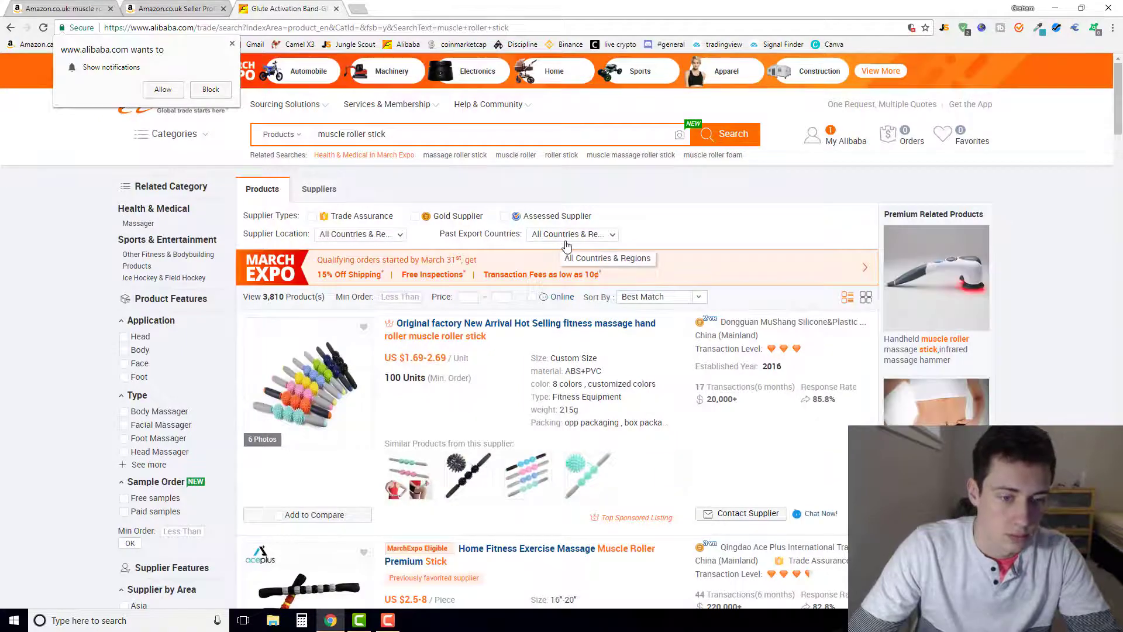
# Review supplier prices such as US$2.75–3.35 at 500-piece minimum, then return to Amazon's results.
pyautogui.scroll(-4, 561, 249)
pyautogui.scroll(-4, 566, 246)
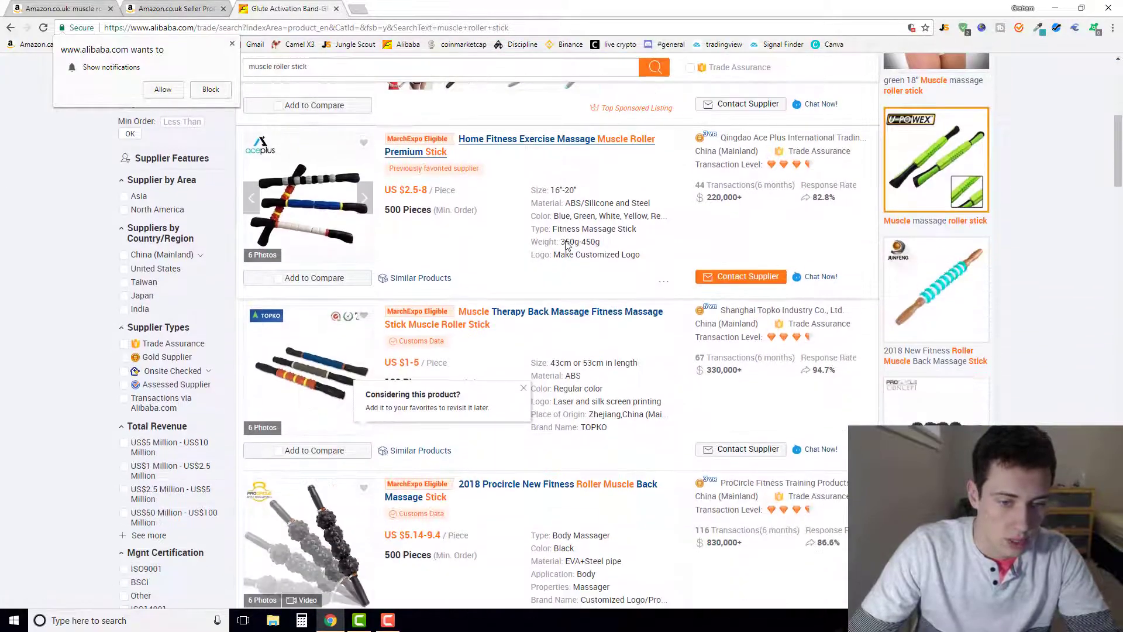
pyautogui.click(523, 272)
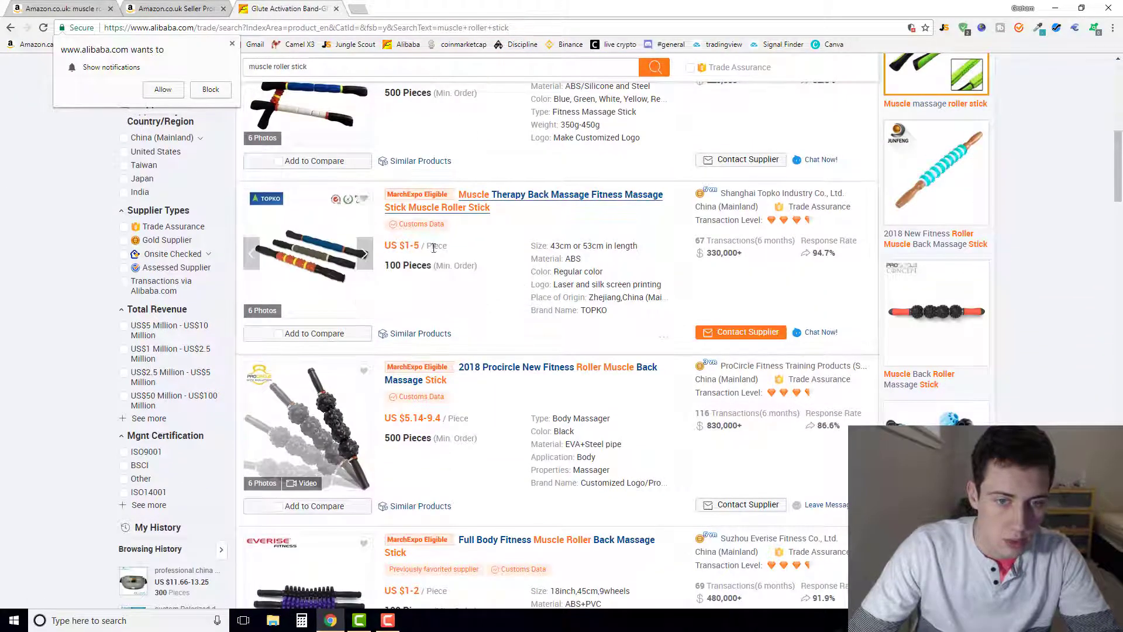
pyautogui.scroll(2, 424, 260)
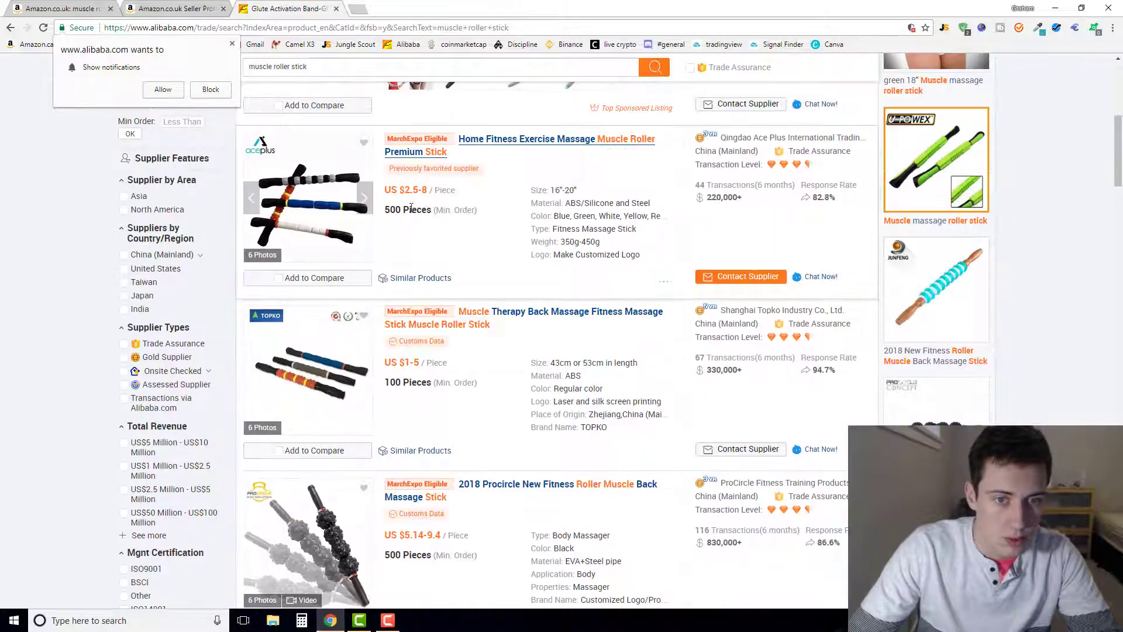
pyautogui.scroll(-10, 434, 213)
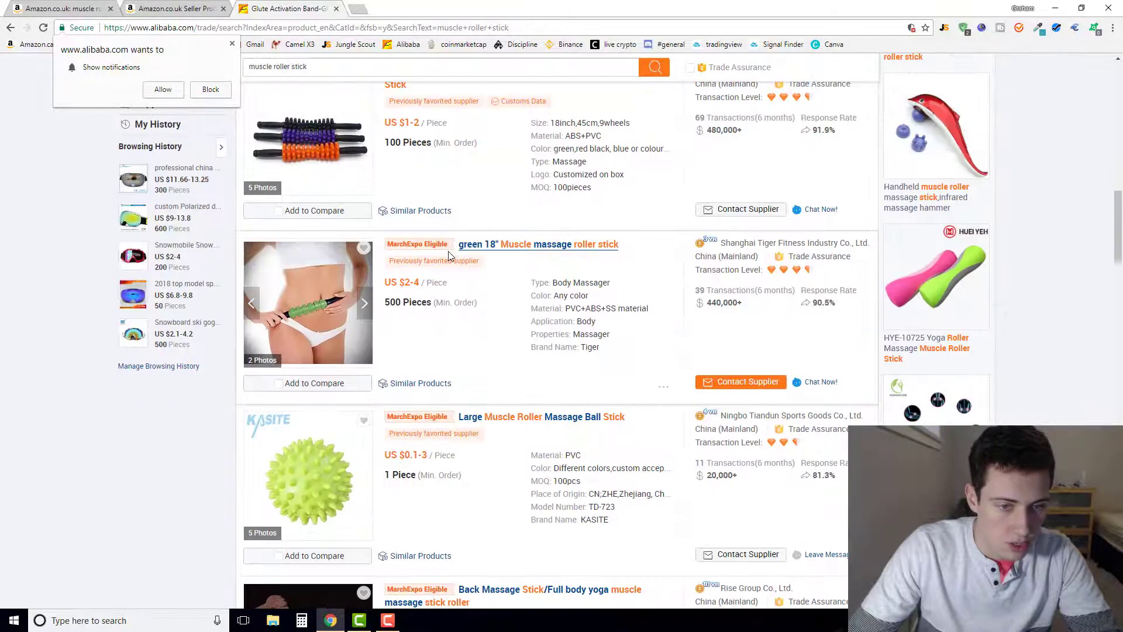
pyautogui.scroll(-9, 448, 256)
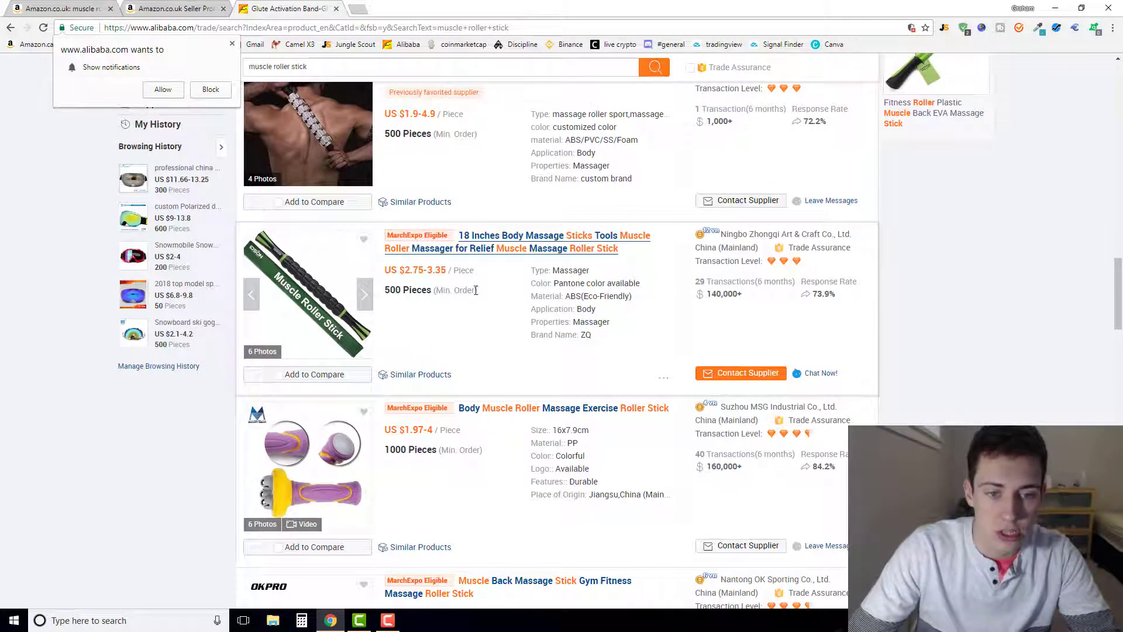
pyautogui.click(189, 13)
pyautogui.click(61, 8)
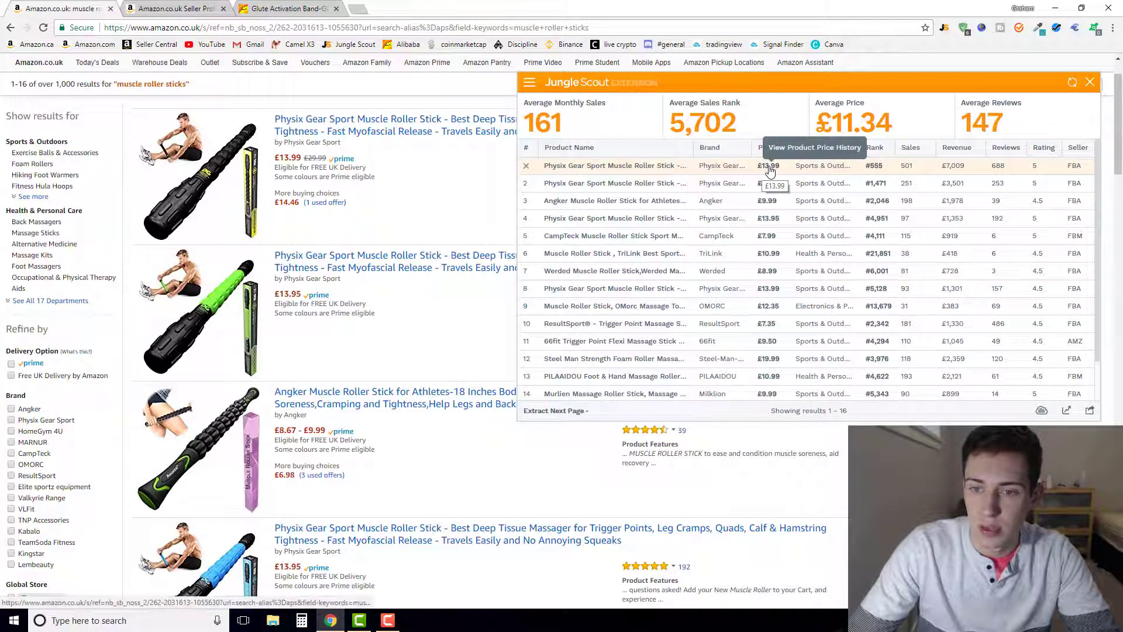
pyautogui.click(1076, 29)
pyautogui.write('14')
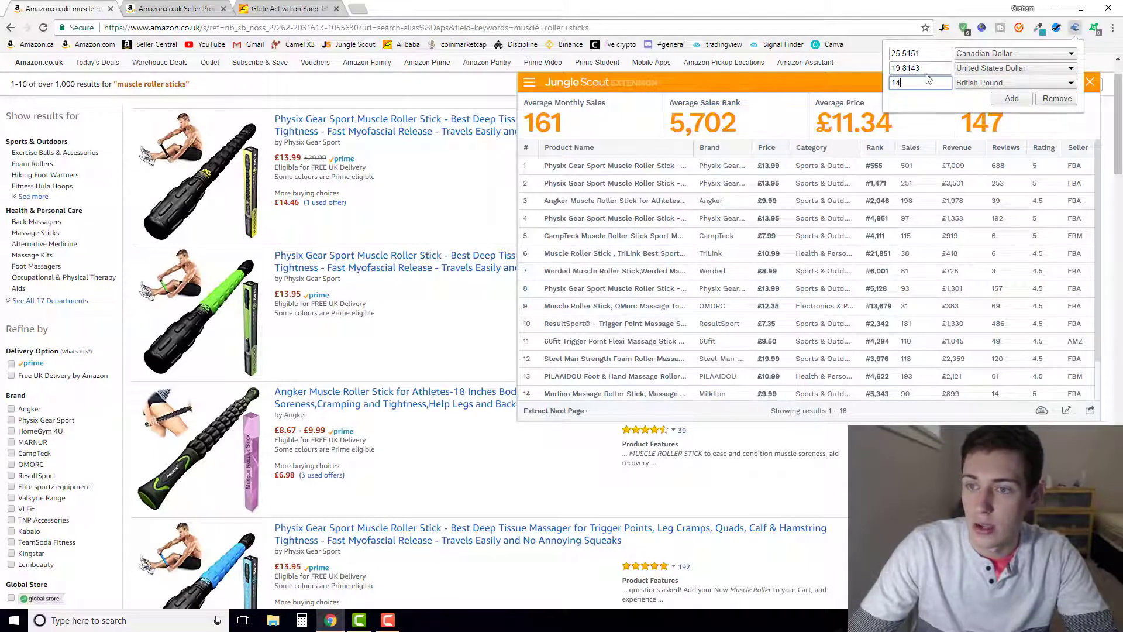
pyautogui.click(804, 94)
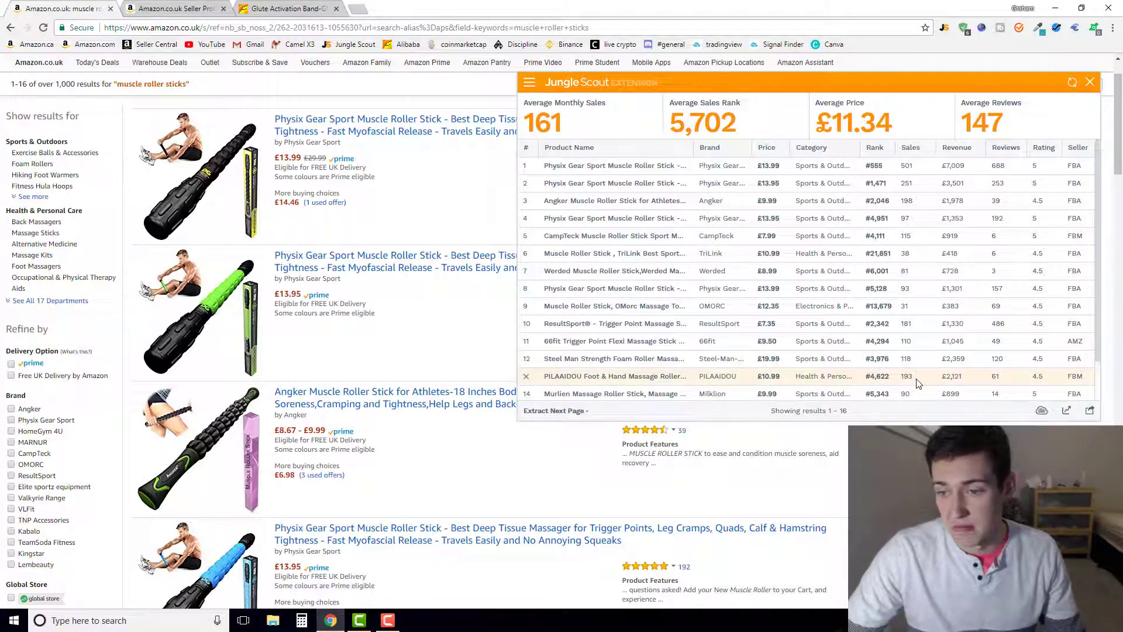
pyautogui.scroll(-2, 917, 383)
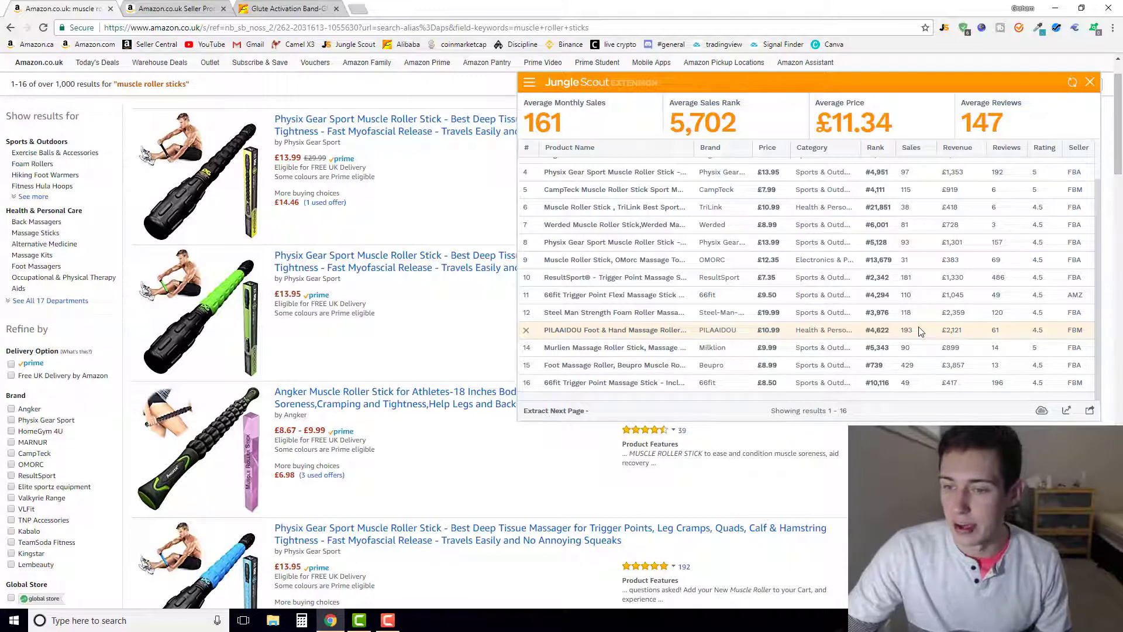
pyautogui.scroll(2, 918, 328)
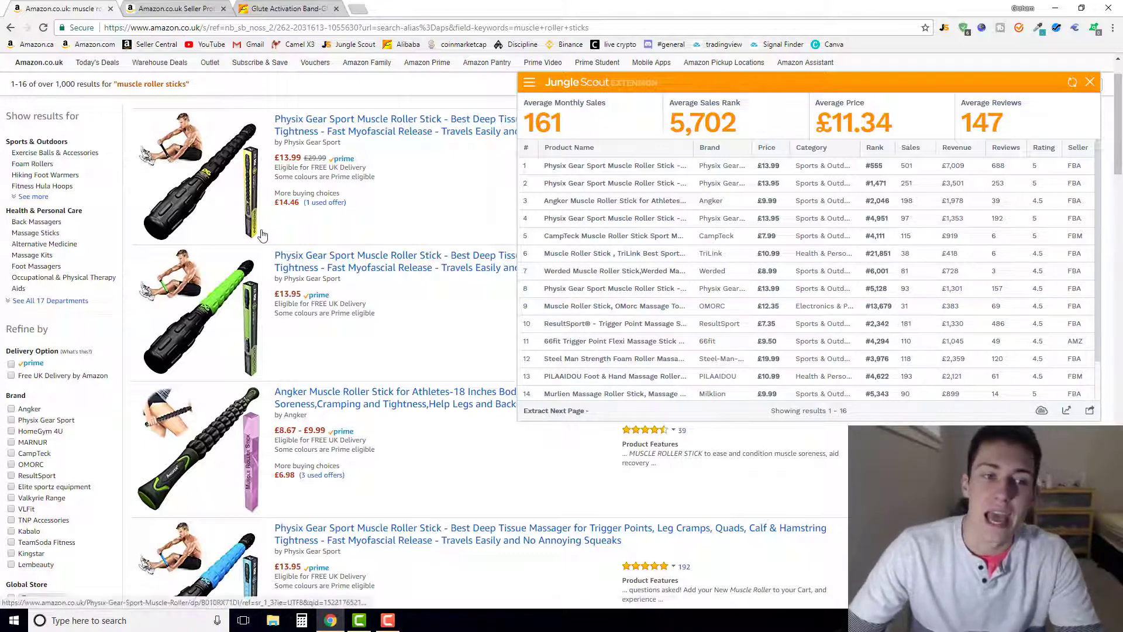
# Scroll down to the 66fit, Steel Man, PILAAIDOU and Murlien muscle roller stick listings.
pyautogui.scroll(-3, 351, 293)
pyautogui.scroll(-4, 354, 296)
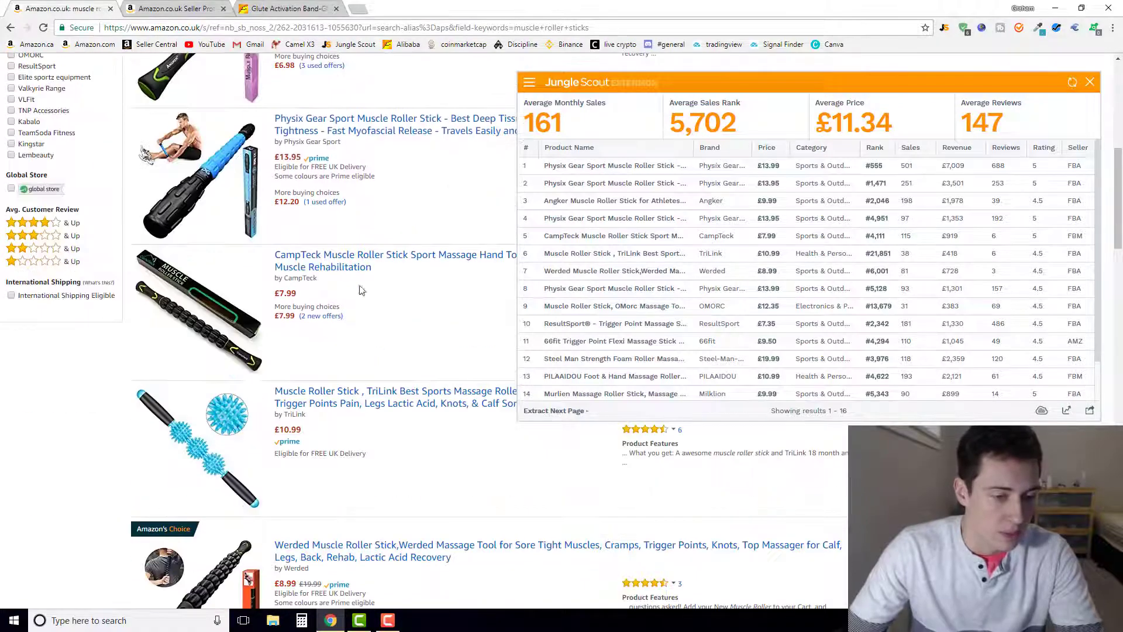
pyautogui.scroll(-4, 351, 295)
pyautogui.scroll(-11, 244, 209)
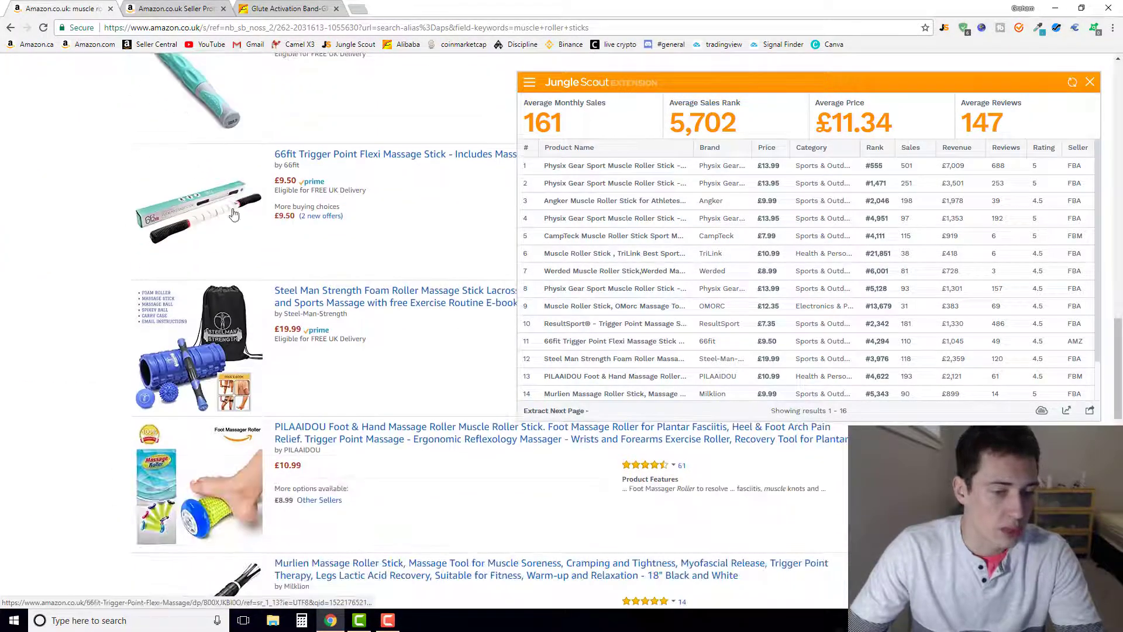
pyautogui.scroll(-2, 267, 323)
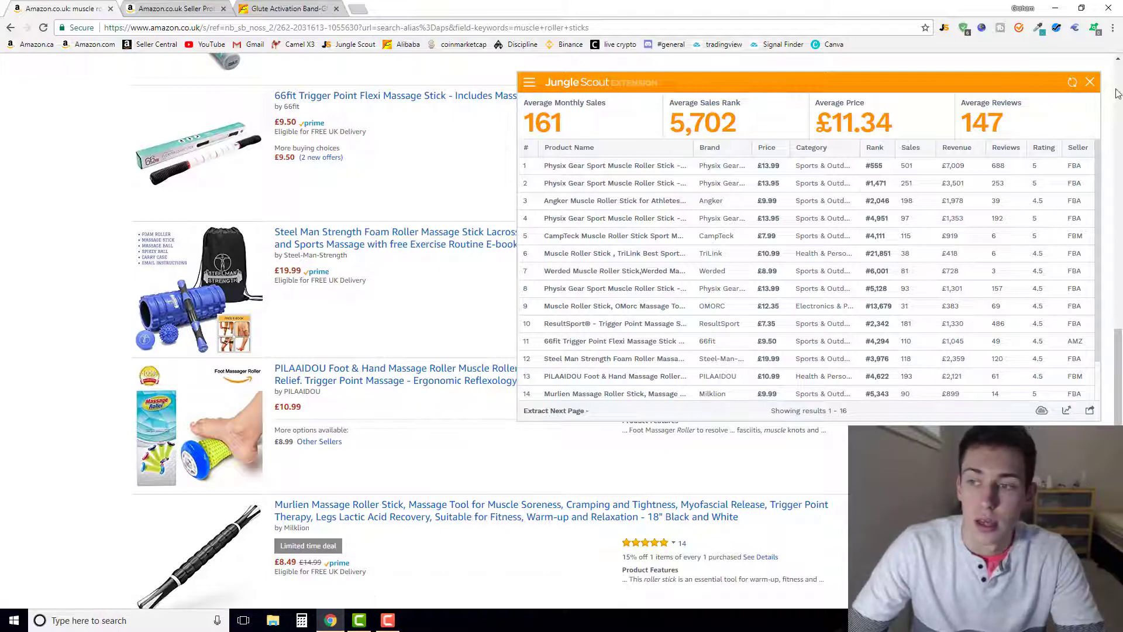
# Hide, reopen and recheck the Jungle Scout table, then close it and scroll to the top.
pyautogui.click(1089, 82)
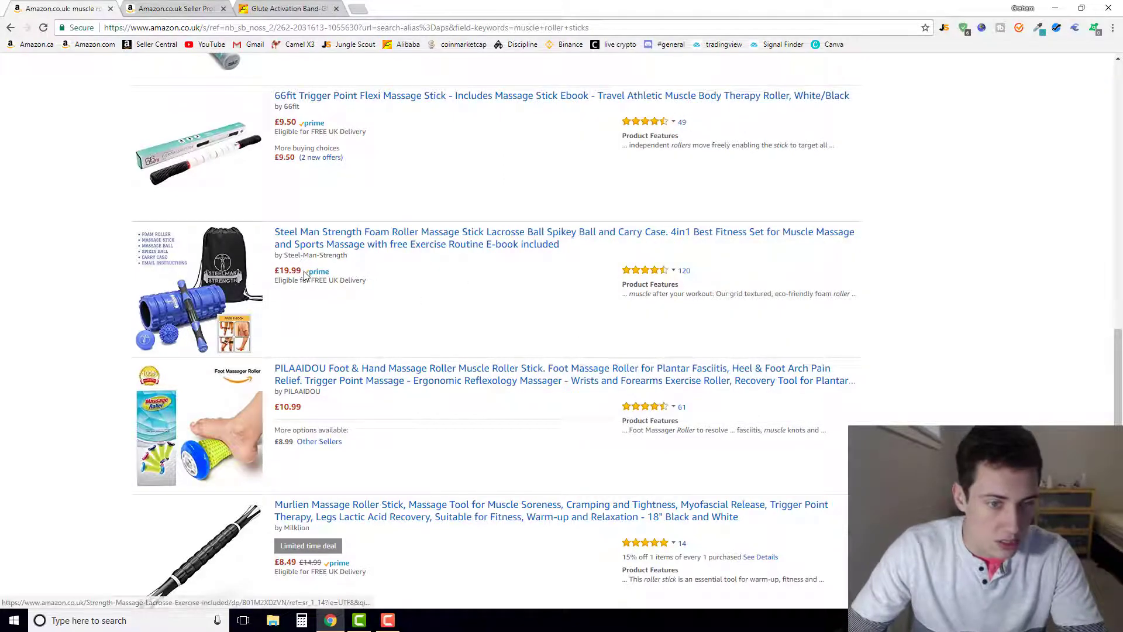
pyautogui.click(945, 28)
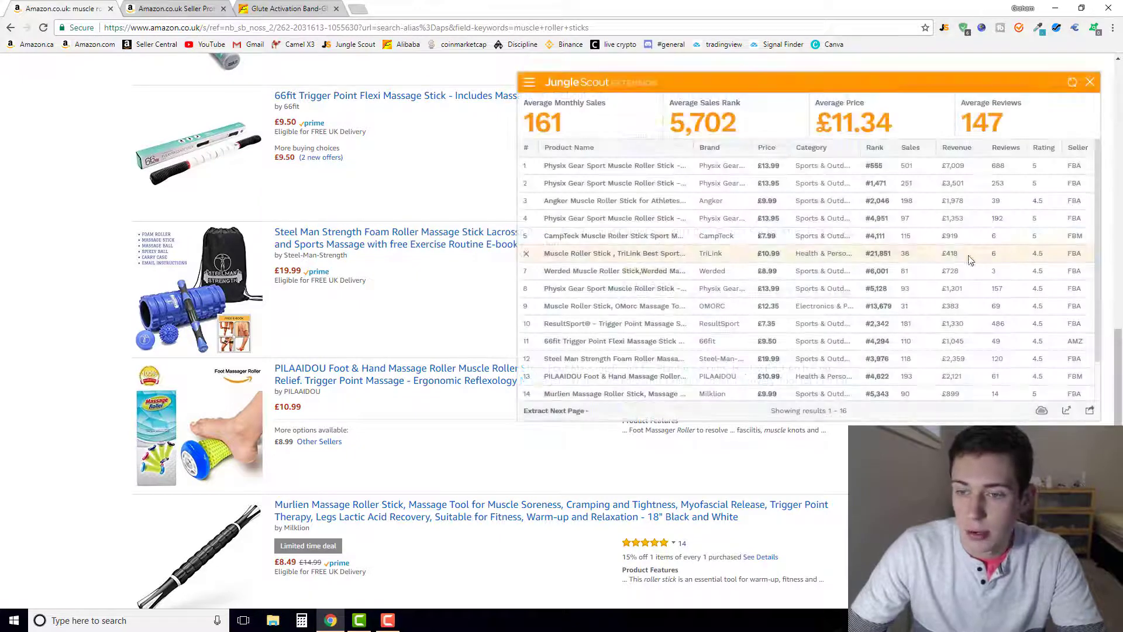
pyautogui.scroll(-1, 737, 328)
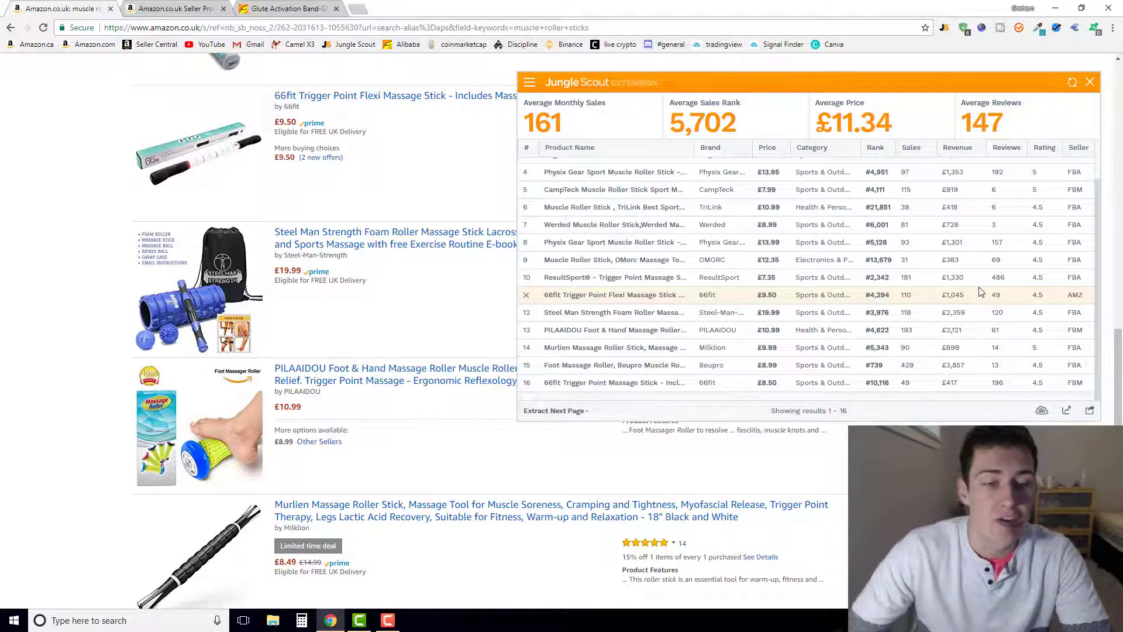
pyautogui.click(1089, 81)
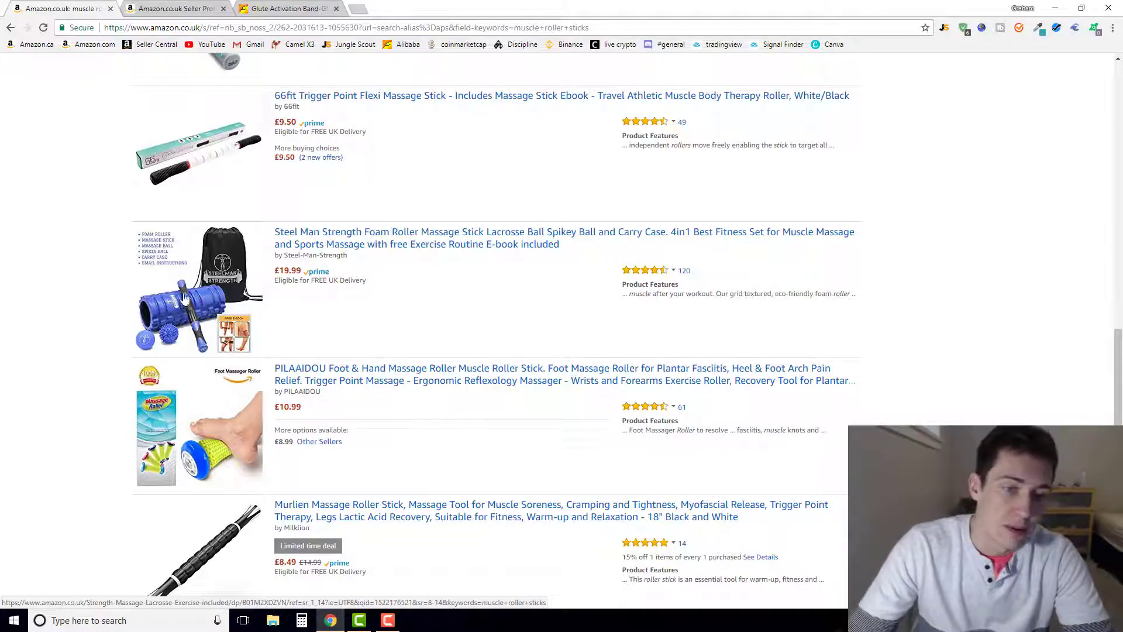
pyautogui.scroll(4, 387, 339)
pyautogui.scroll(15, 387, 340)
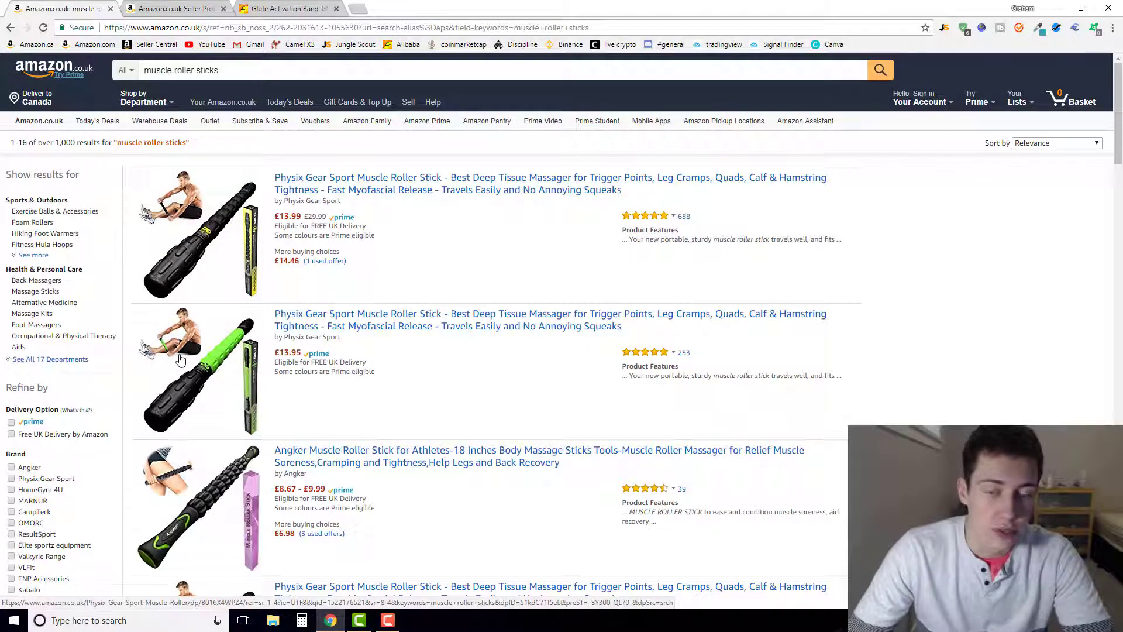
# Scroll down to the CampTeck (£7.99), TriLink (£10.99) and Werded (£8.99) listings.
pyautogui.scroll(-4, 226, 376)
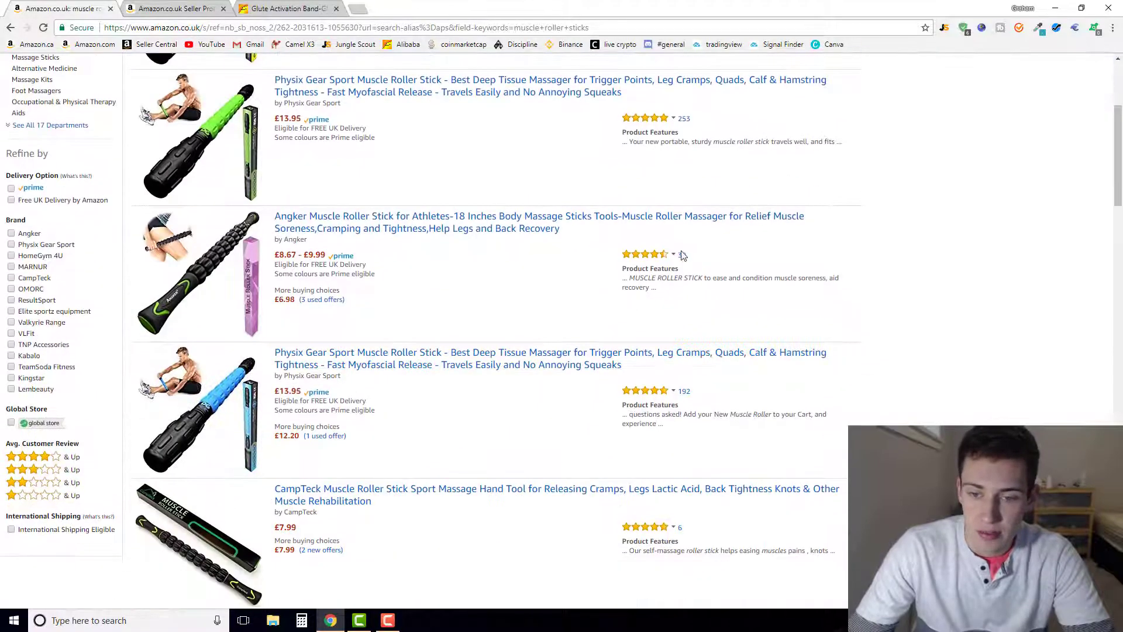
pyautogui.scroll(-5, 691, 314)
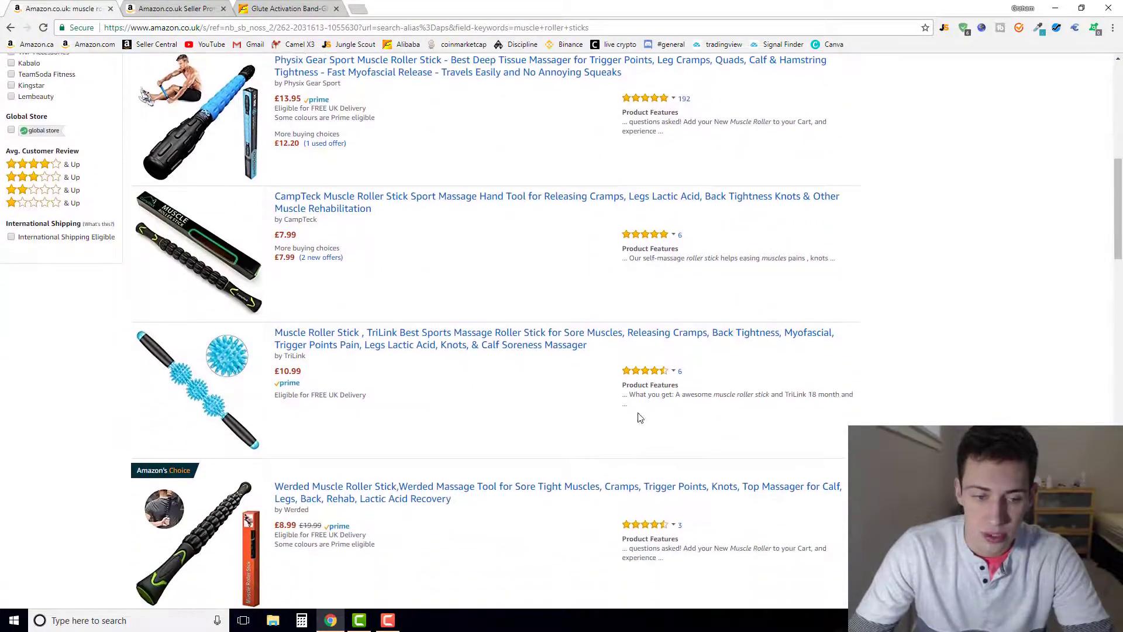